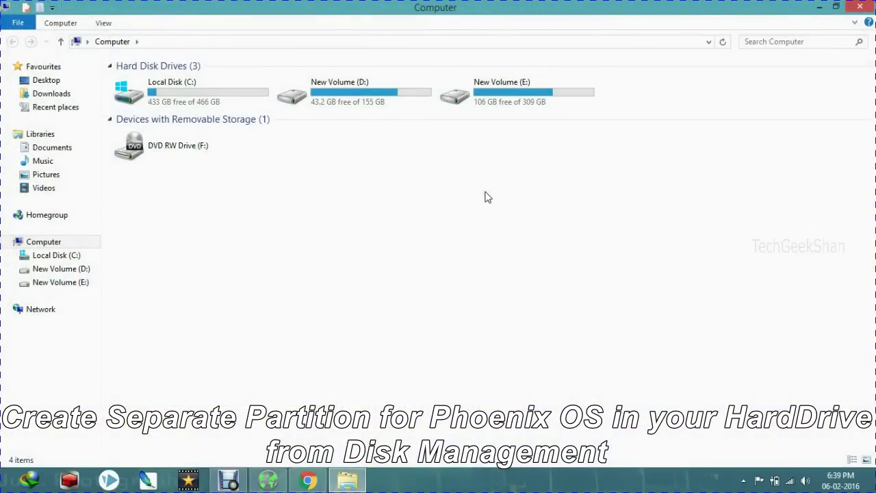
# - Search the system settings for "disk", open Disk Management and maximize its window
pyautogui.press('super')
pyautogui.write('disk')
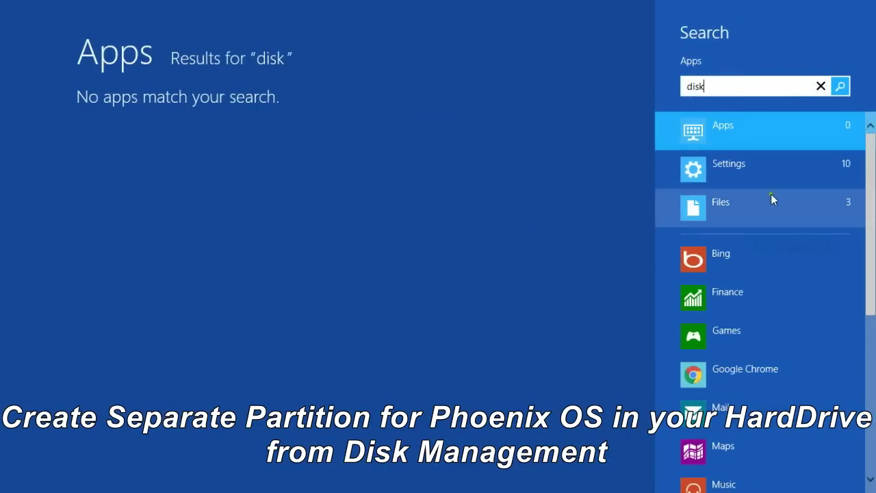
pyautogui.click(777, 179)
pyautogui.click(462, 137)
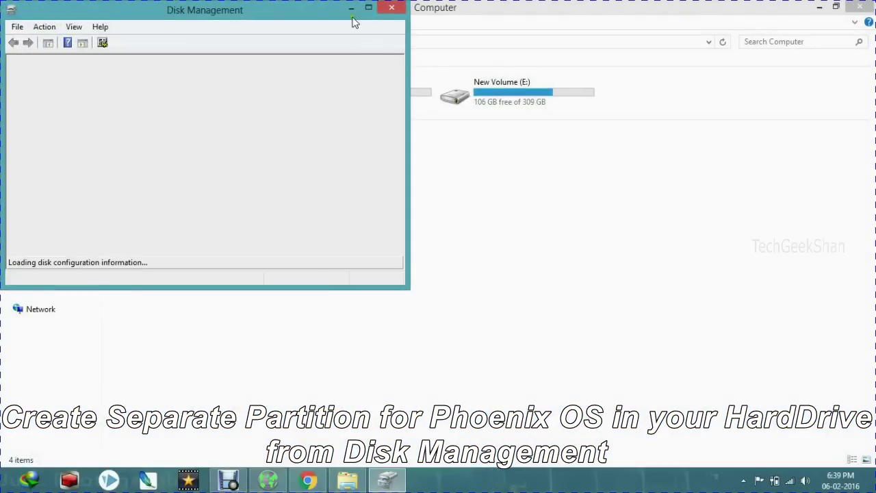
pyautogui.click(368, 8)
# - Start shrinking the C: volume so that its shrink settings open
pyautogui.click(270, 294)
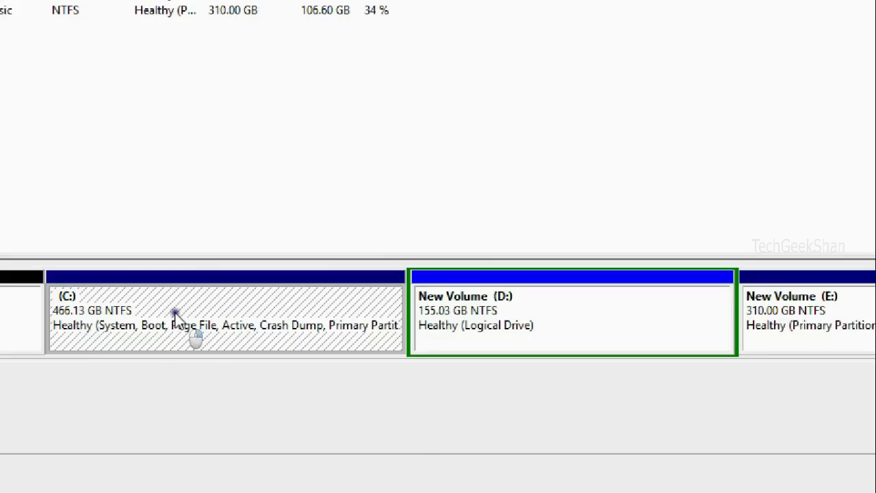
pyautogui.rightClick(174, 313)
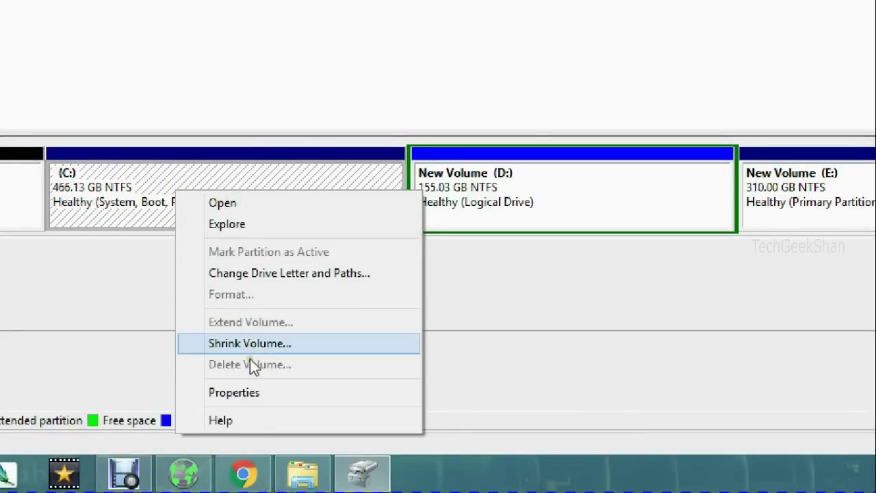
pyautogui.click(253, 466)
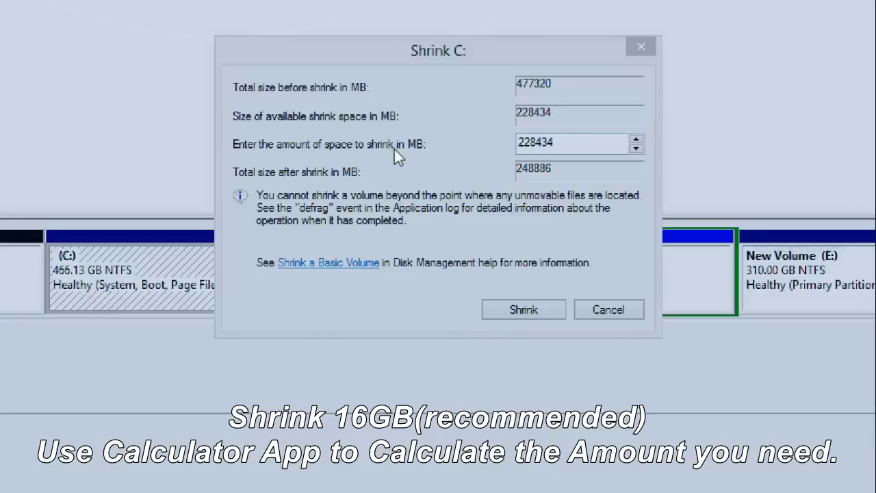
# - Open Calculator and multiply 16 by 1024 to convert 16 GB to megabytes
pyautogui.press('super+q')
pyautogui.write('calc')
pyautogui.click(177, 154)
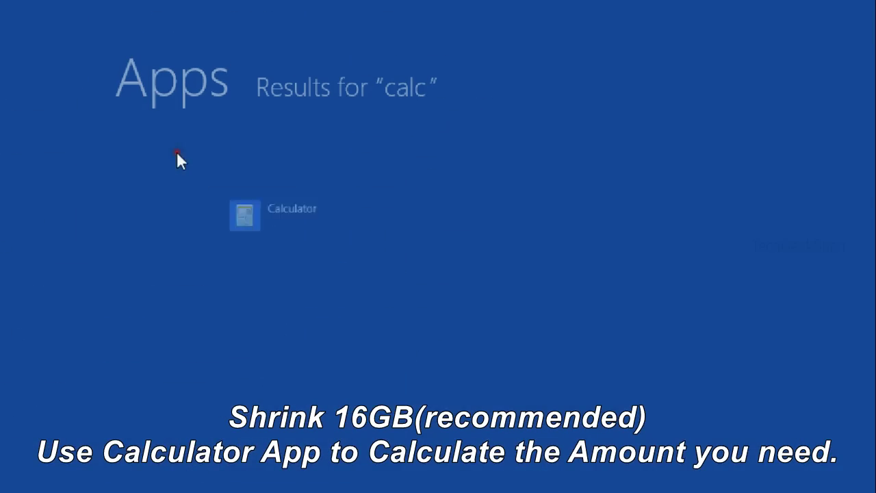
pyautogui.moveTo(212, 164); pyautogui.dragTo(247, 164)
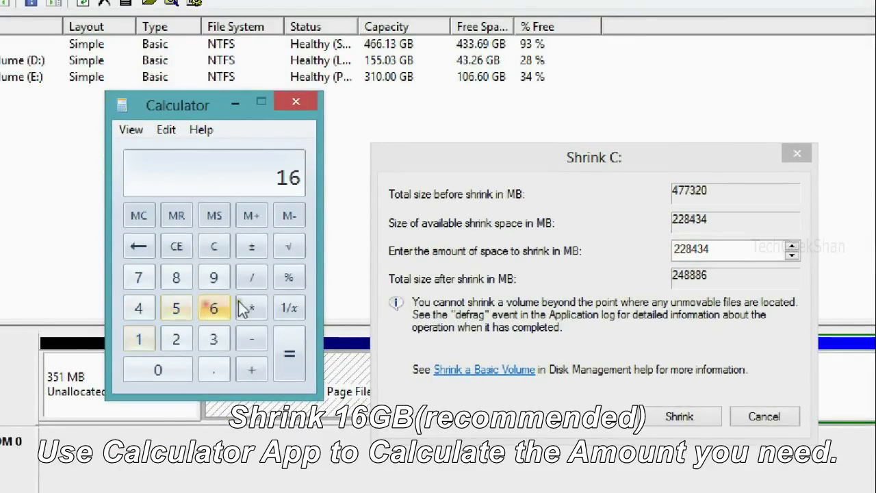
pyautogui.click(174, 343)
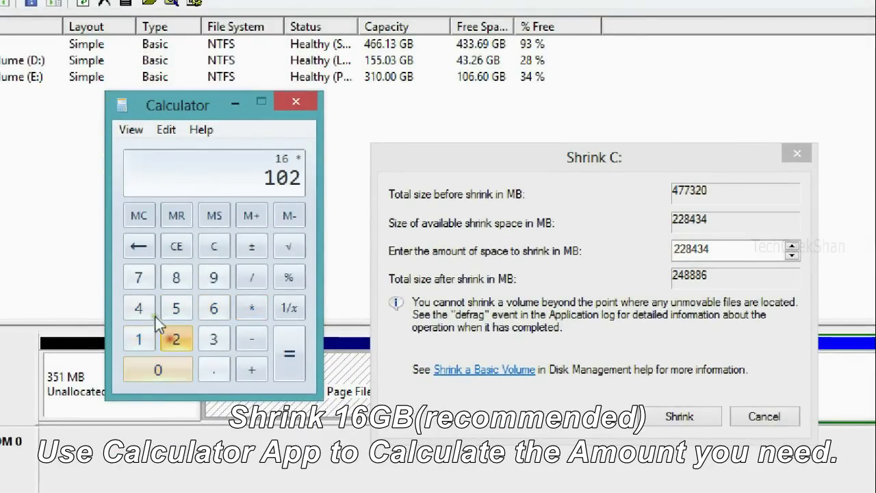
pyautogui.click(291, 353)
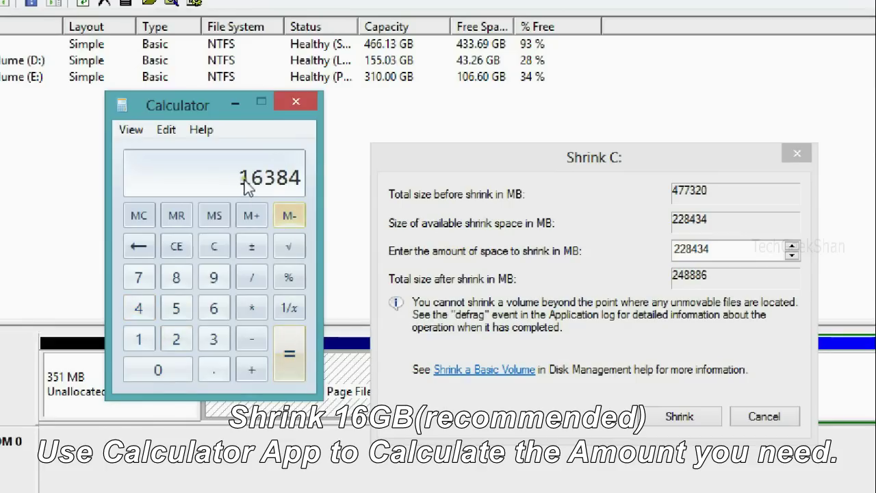
# - Set the amount of space to shrink to 16384 MB and shrink the C: volume
pyautogui.moveTo(712, 249); pyautogui.dragTo(674, 250)
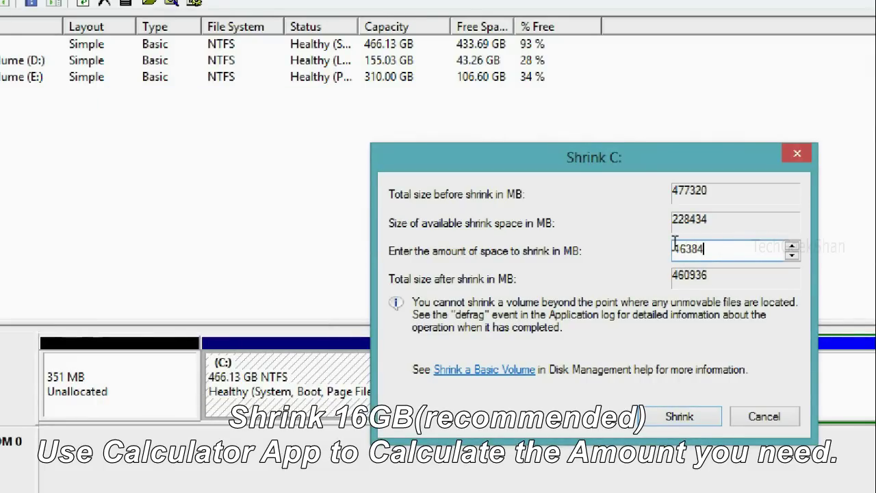
pyautogui.click(701, 413)
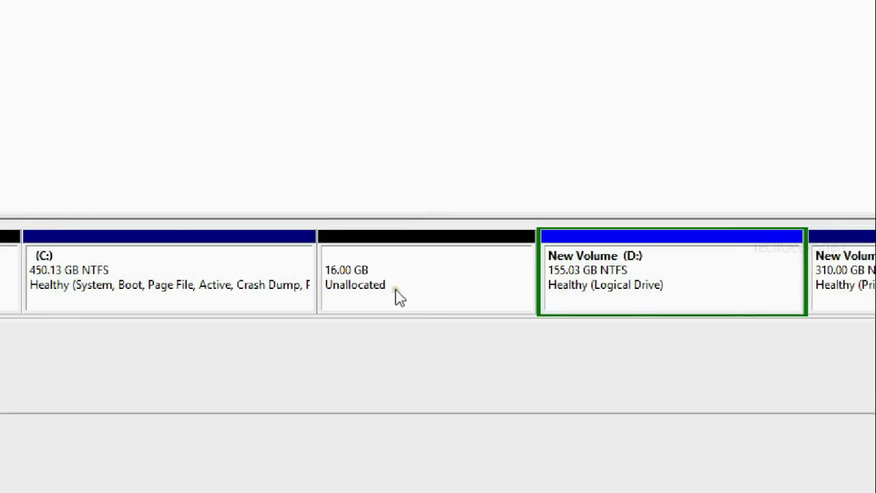
# - Start a new simple volume in the 16.00 GB unallocated space and accept the defaults up to the format settings
pyautogui.click(393, 280)
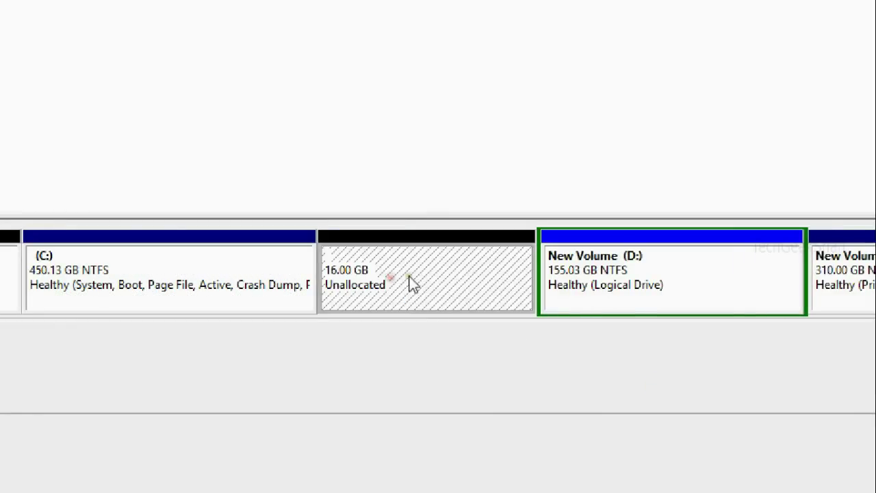
pyautogui.rightClick(391, 270)
pyautogui.click(451, 283)
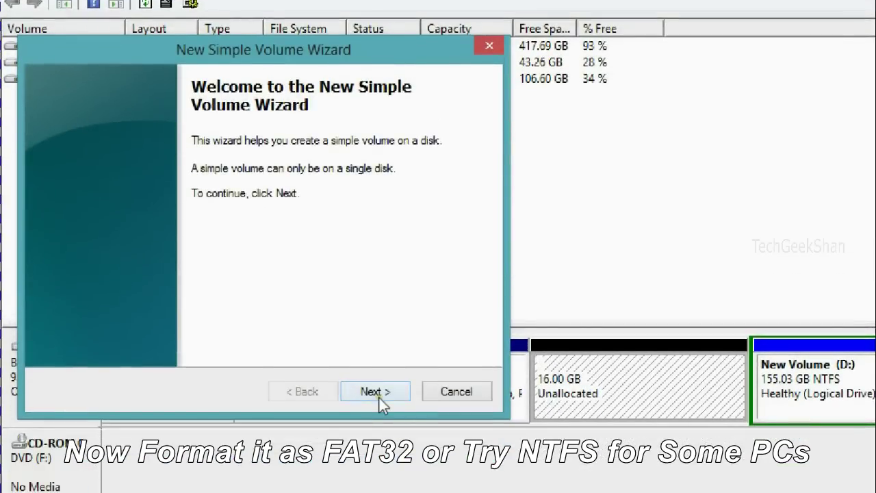
pyautogui.click(379, 439)
pyautogui.click(379, 439)
pyautogui.click(379, 393)
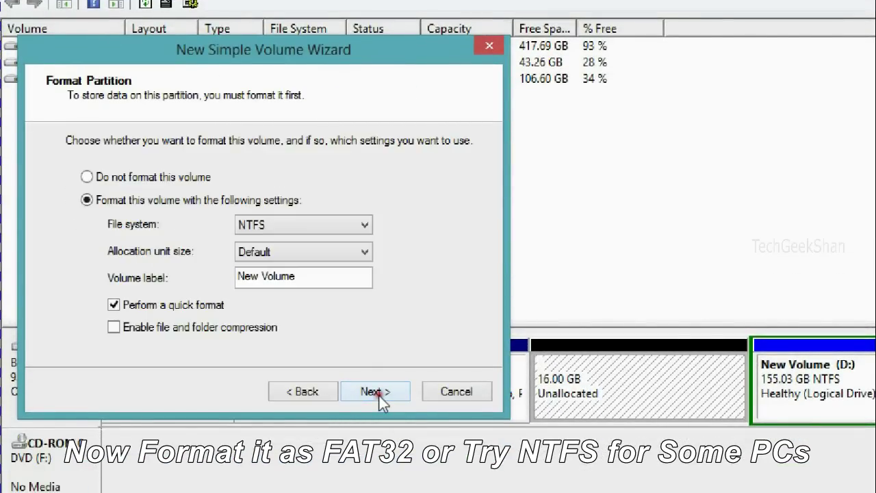
# - Set the new volume's file system to FAT32 and its label to Phoenix, then finish creating it and select the partition
pyautogui.click(320, 225)
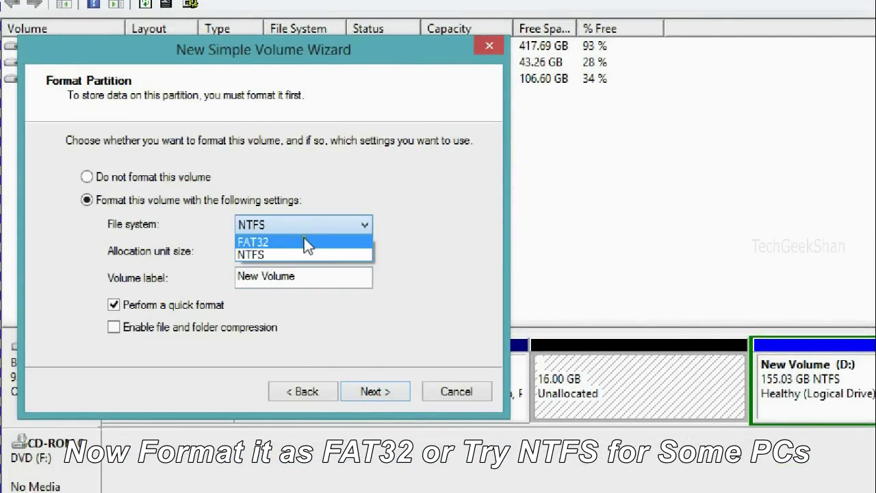
pyautogui.click(303, 239)
pyautogui.click(312, 282)
pyautogui.moveTo(312, 282); pyautogui.dragTo(164, 286)
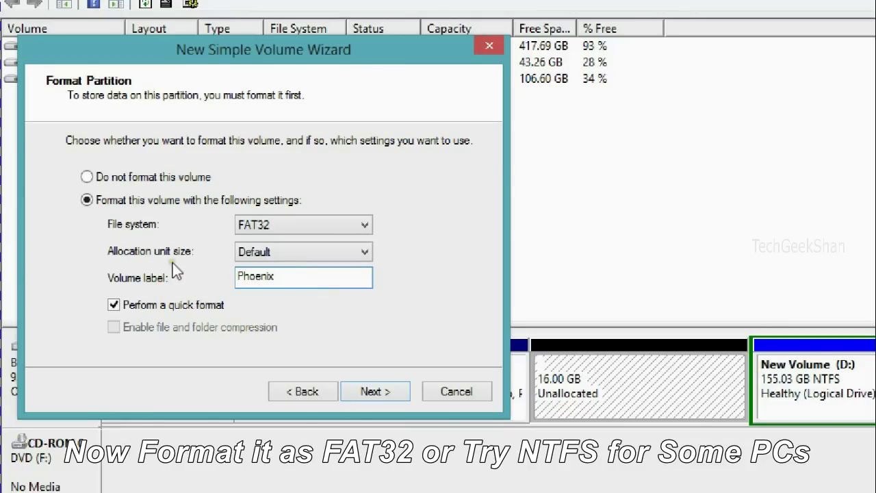
pyautogui.click(380, 393)
pyautogui.click(381, 395)
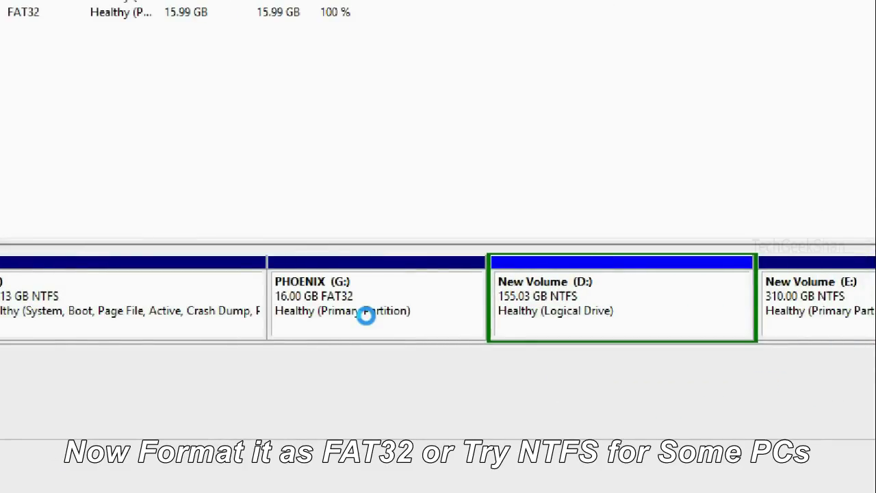
pyautogui.click(352, 308)
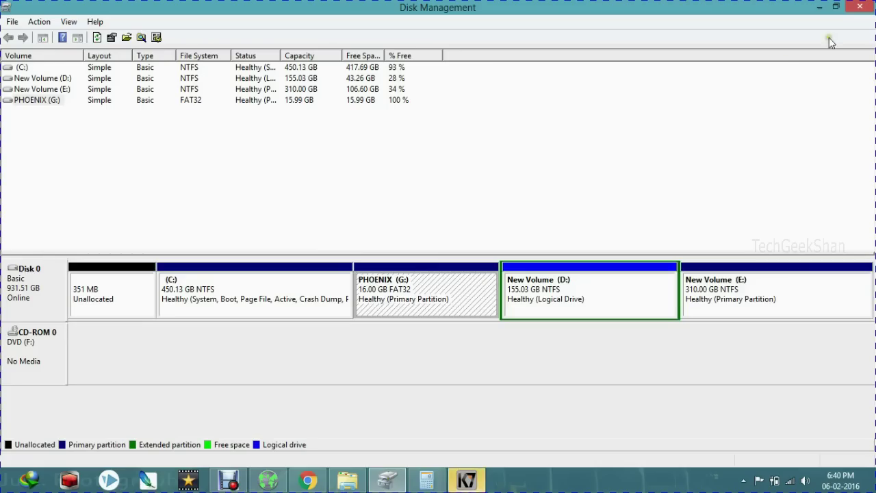
# - Close Disk Management, the K7 drive scan results and Calculator
pyautogui.click(862, 7)
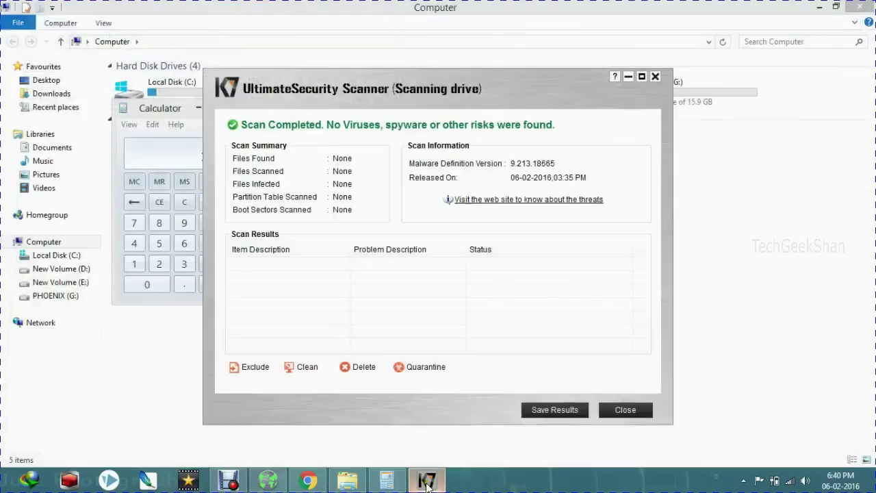
pyautogui.moveTo(500, 446)
pyautogui.click(623, 409)
pyautogui.click(236, 96)
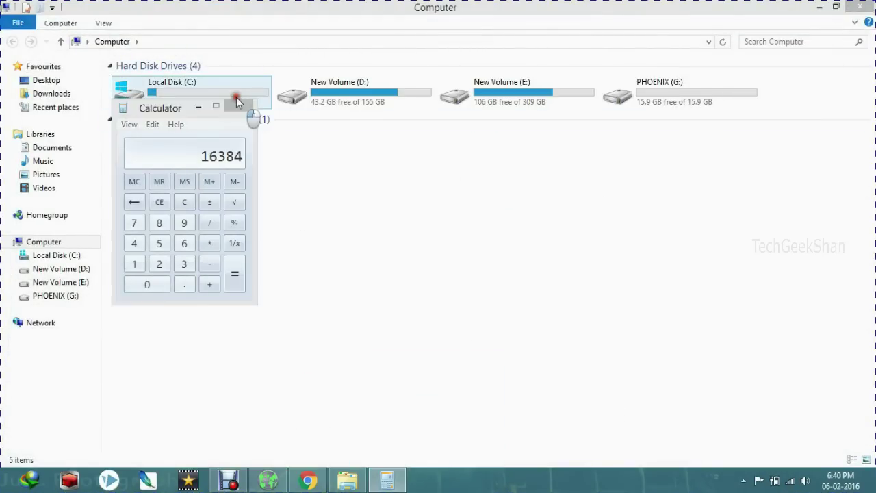
pyautogui.click(388, 479)
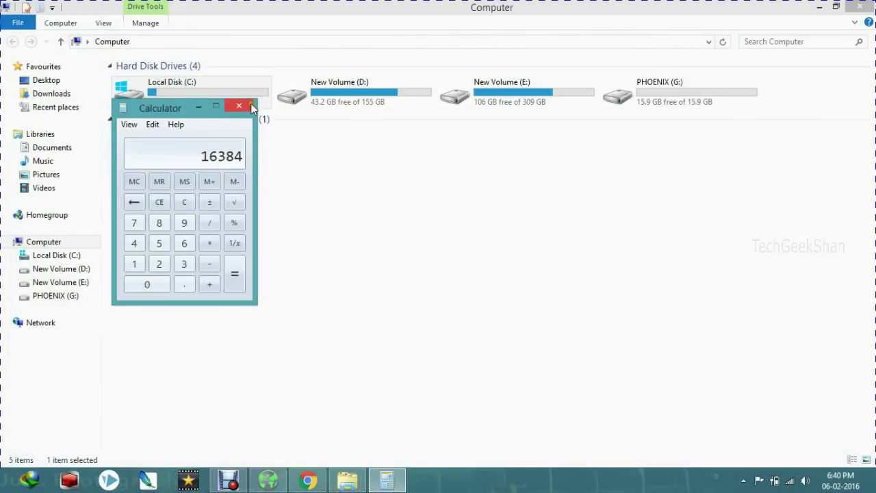
pyautogui.click(238, 105)
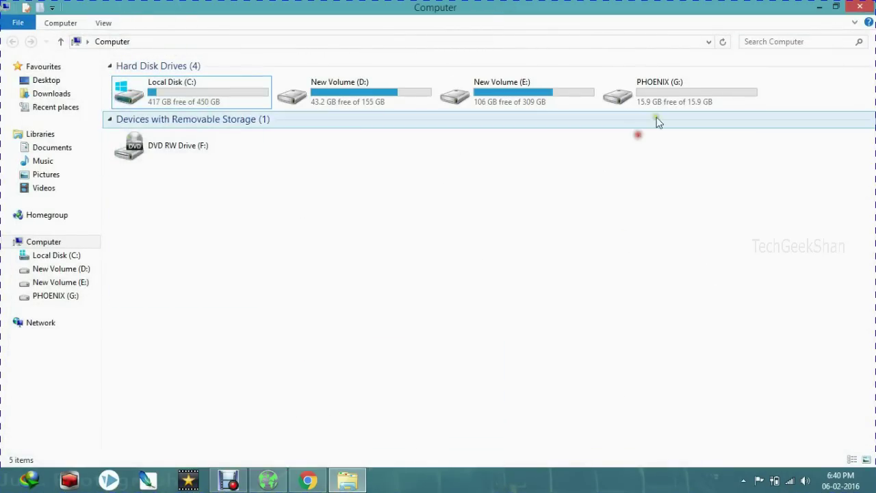
# - Check the contents of the PHOENIX (G:) drive, return to Computer and dock the window to the right half of the desktop
pyautogui.doubleClick(682, 96)
pyautogui.click(13, 41)
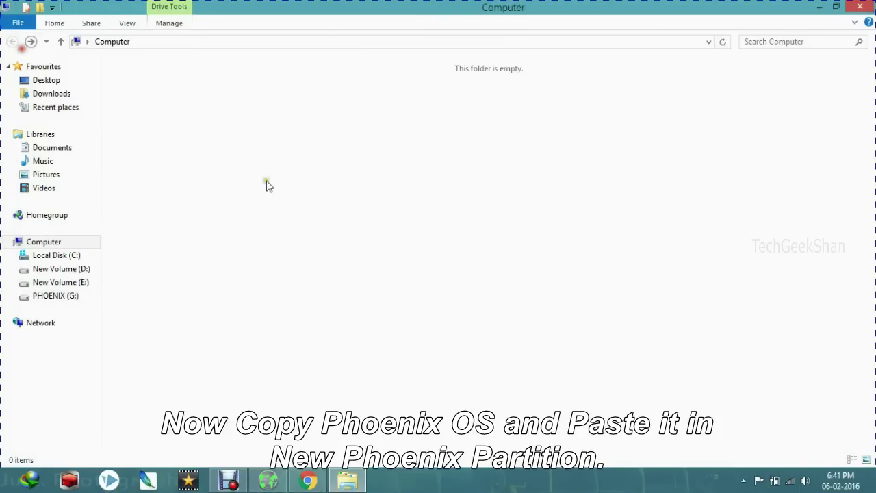
pyautogui.press('super+Right')
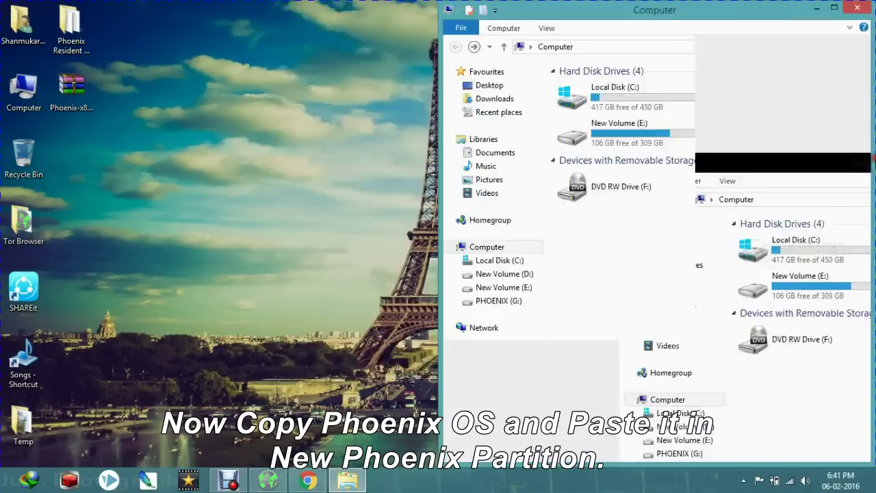
# - Look inside the Phoenix-x86-1.0.1-32-beta archive on the desktop and extract it into a folder of the same name
pyautogui.doubleClick(63, 97)
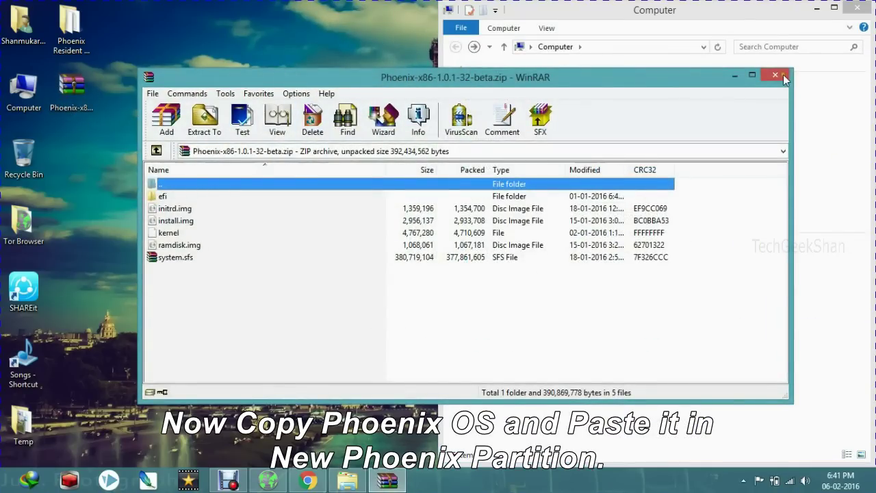
pyautogui.click(775, 75)
pyautogui.rightClick(72, 97)
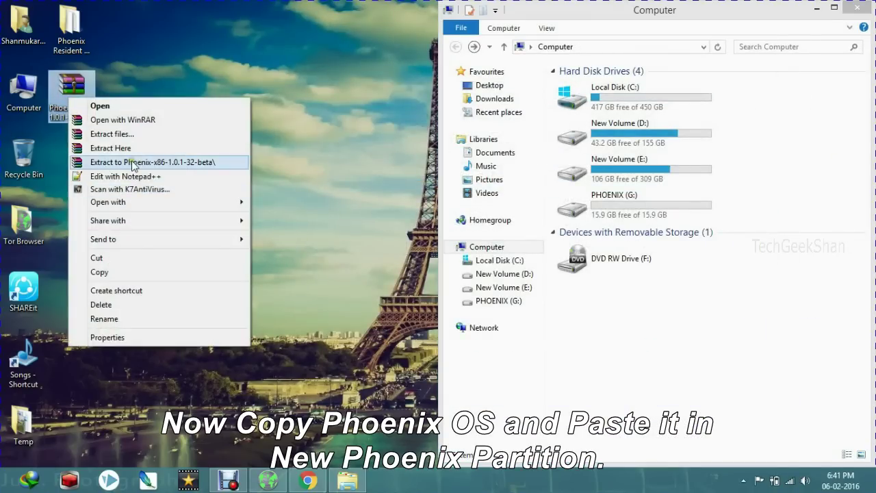
pyautogui.click(132, 162)
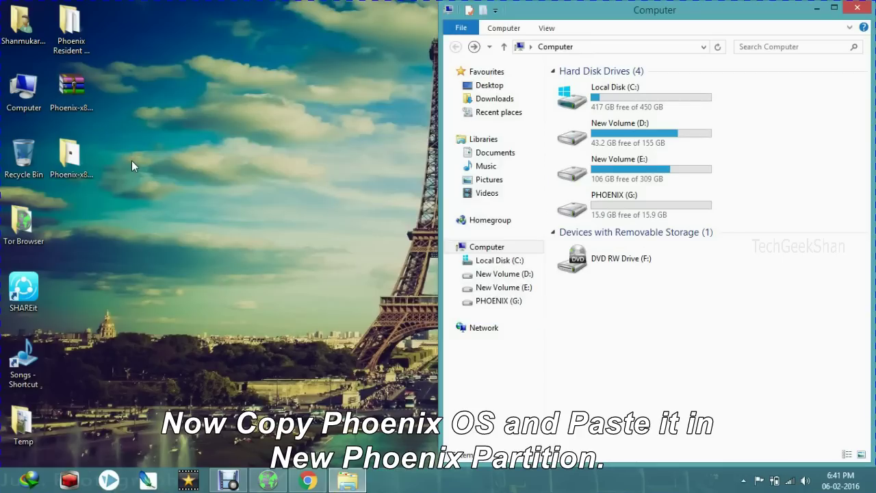
# - Copy all files from the extracted Phoenix-x86-1.0.1-32-beta folder and close the folder
pyautogui.click(72, 156)
pyautogui.doubleClick(87, 159)
pyautogui.moveTo(323, 252); pyautogui.dragTo(334, 127)
pyautogui.rightClick(330, 136)
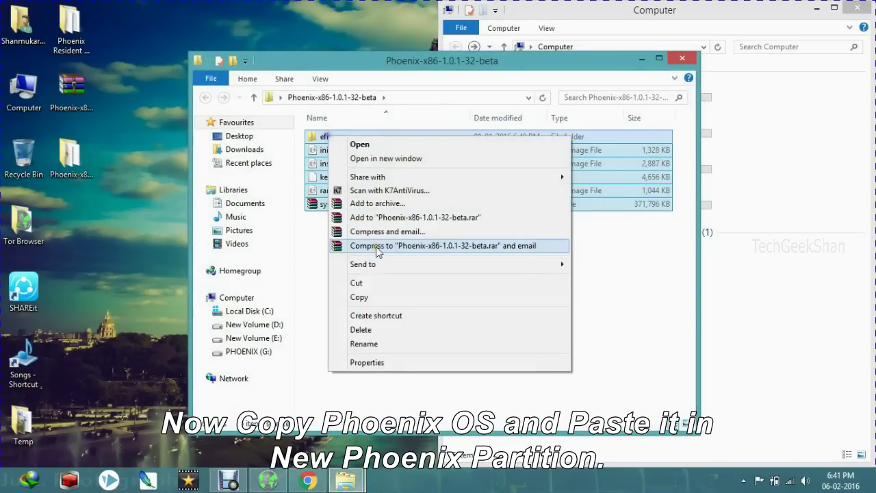
pyautogui.click(384, 297)
pyautogui.click(682, 58)
# - Paste the copied Phoenix OS files into the PHOENIX (G:) drive and clear the selection
pyautogui.doubleClick(608, 203)
pyautogui.rightClick(606, 164)
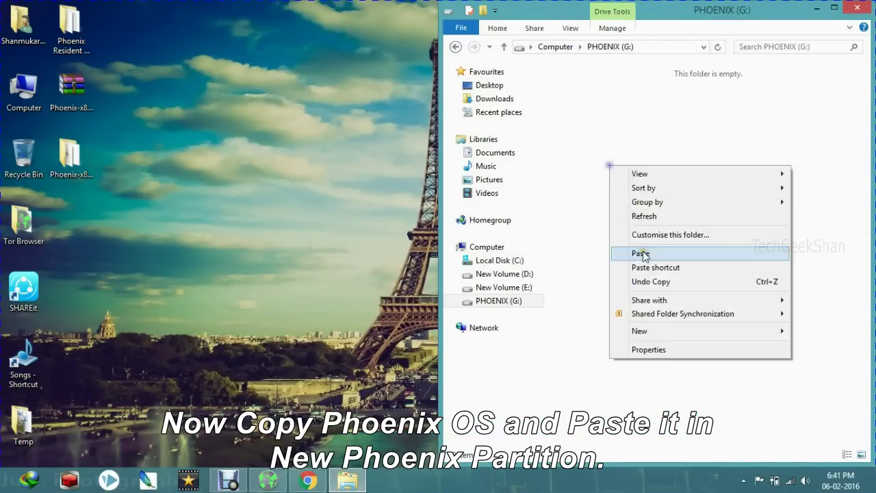
pyautogui.click(642, 250)
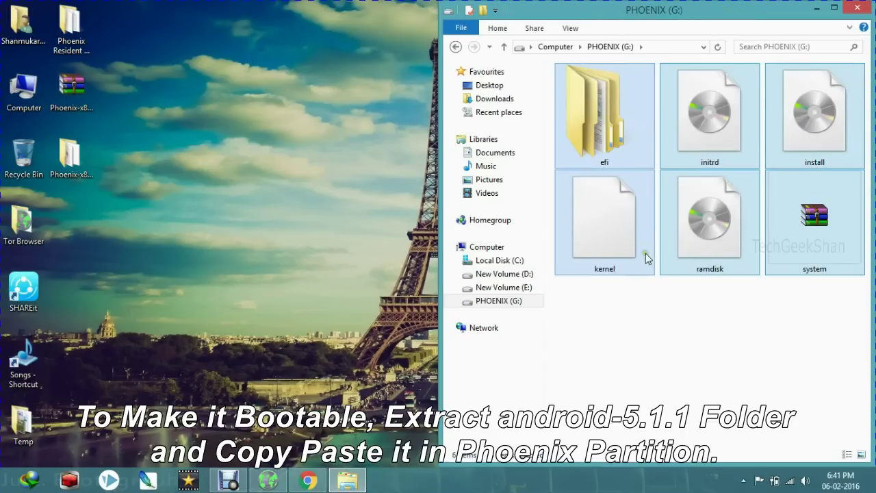
pyautogui.click(647, 320)
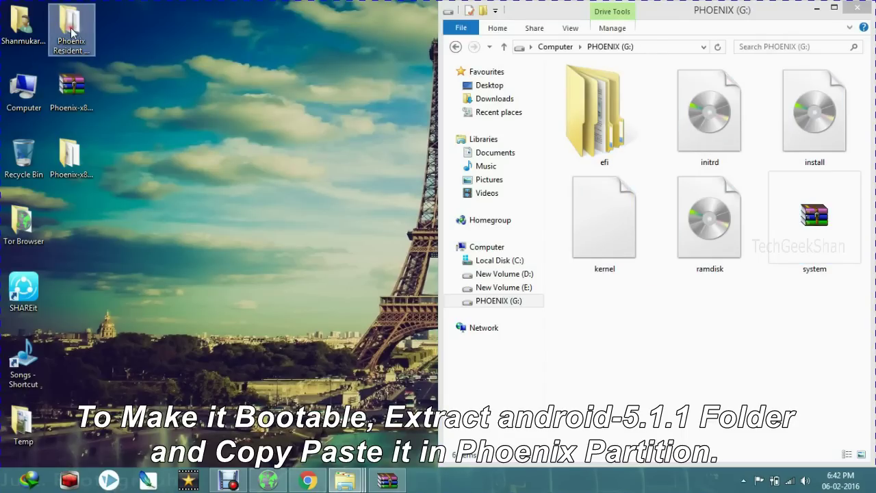
# - Open the Phoenix Resident Supportive Files folder from the desktop and dock it beside the PHOENIX (G:) window
pyautogui.doubleClick(72, 32)
pyautogui.moveTo(468, 11); pyautogui.dragTo(0, 205)
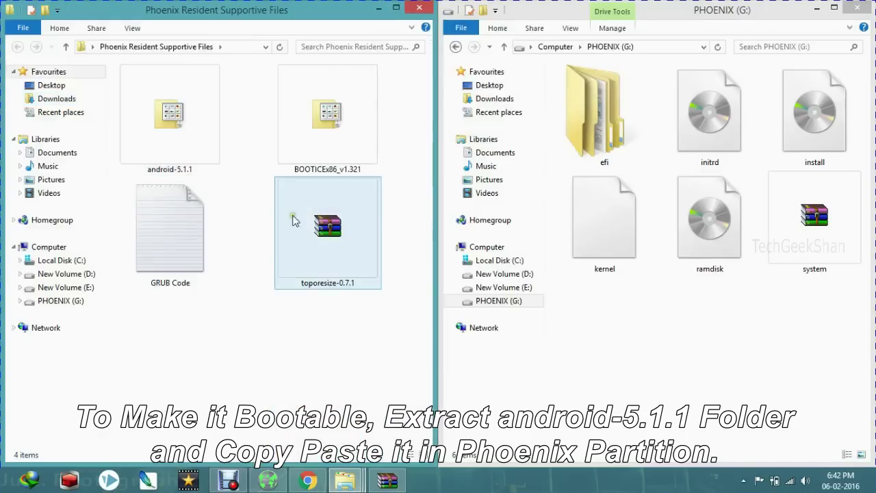
# - Inspect the android-5.1.1 archive, extract it into its own folder and check the extracted folder's contents
pyautogui.click(213, 150)
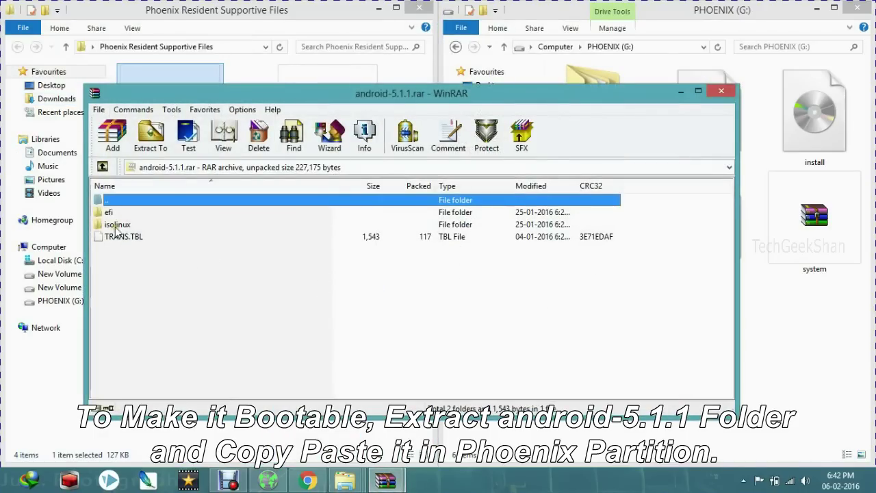
pyautogui.click(714, 94)
pyautogui.rightClick(143, 132)
pyautogui.click(184, 209)
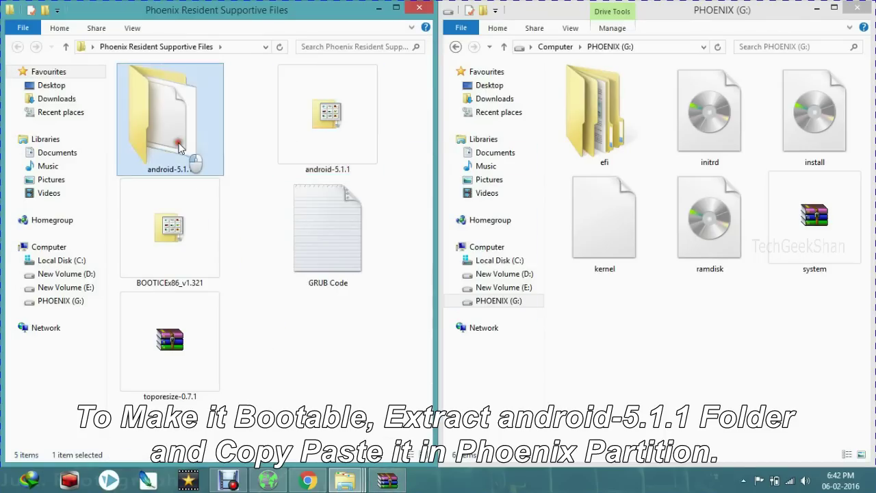
pyautogui.doubleClick(180, 164)
pyautogui.click(18, 47)
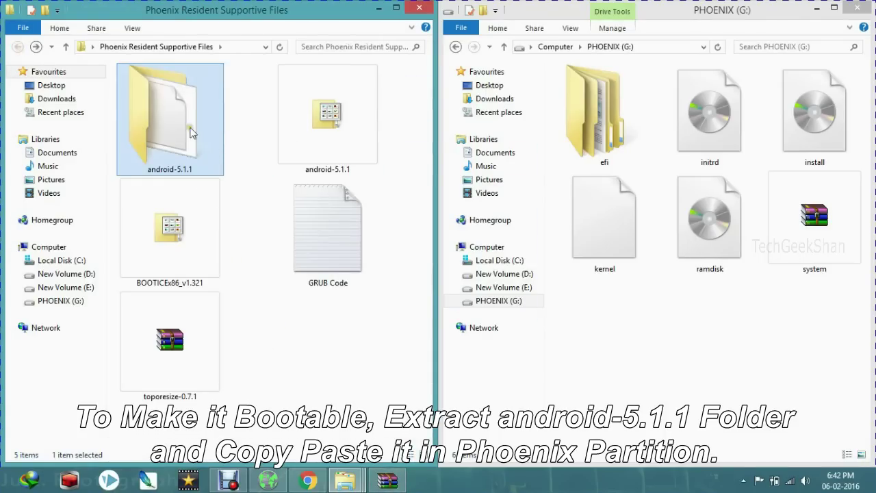
# - Copy the extracted android-5.1.1 folder into the PHOENIX (G:) drive and check the copy's contents
pyautogui.rightClick(174, 122)
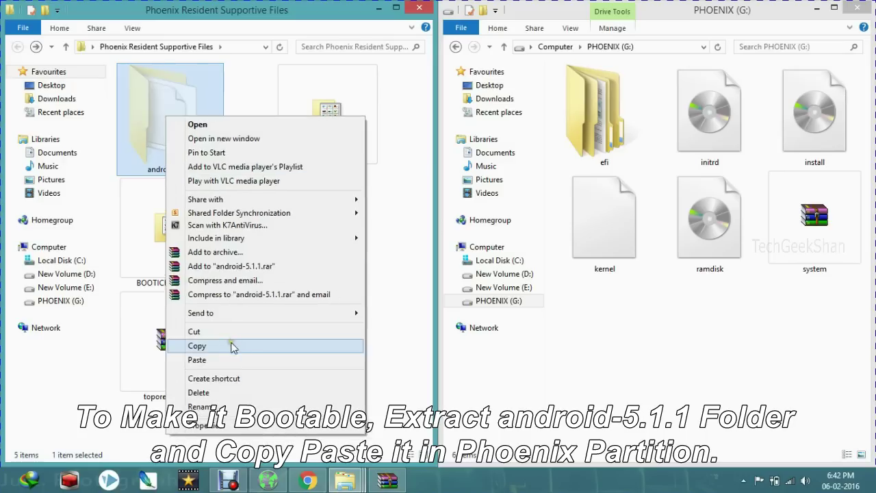
pyautogui.click(231, 342)
pyautogui.click(700, 350)
pyautogui.rightClick(697, 352)
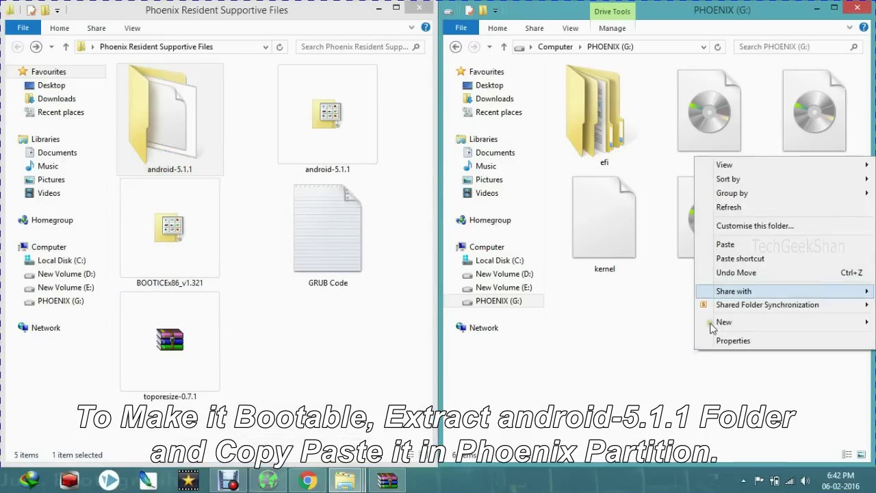
pyautogui.click(730, 248)
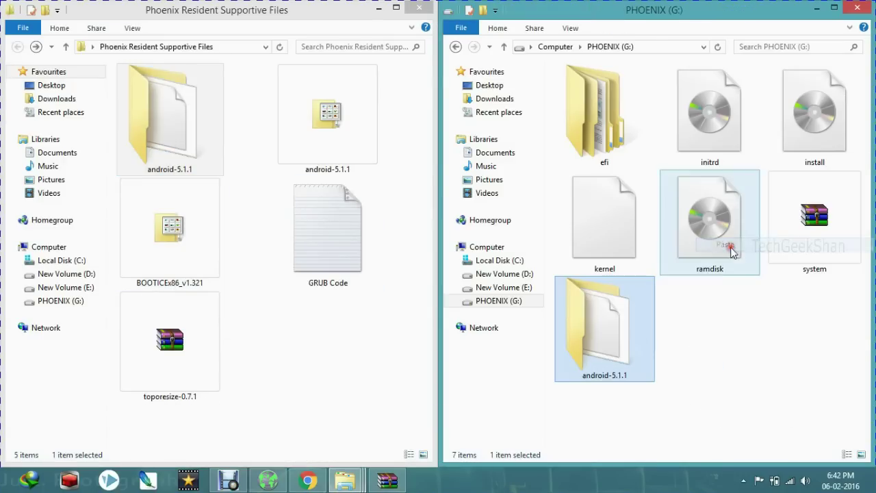
pyautogui.doubleClick(614, 336)
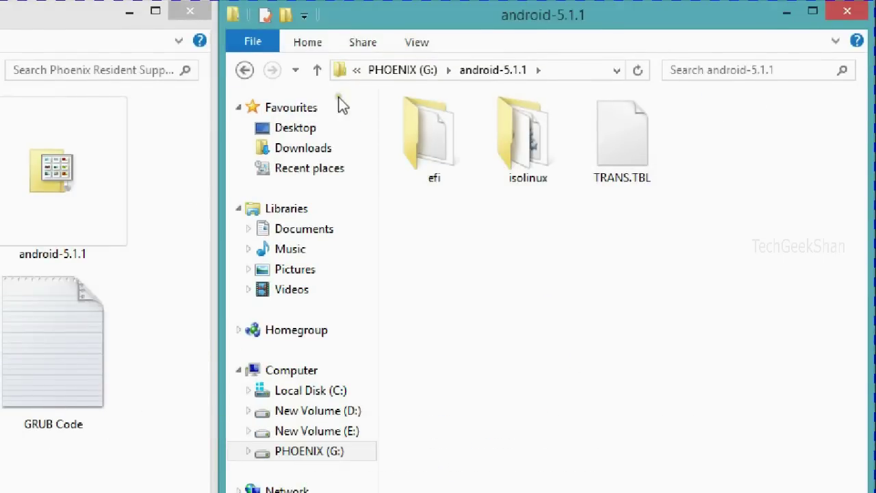
pyautogui.click(251, 71)
# - Delete the efi folder from the root of the PHOENIX (G:) drive
pyautogui.click(616, 190)
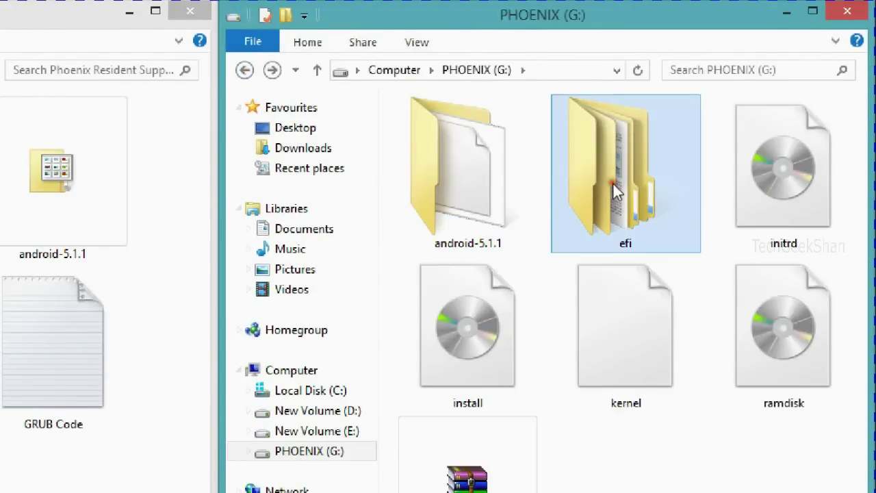
pyautogui.rightClick(614, 199)
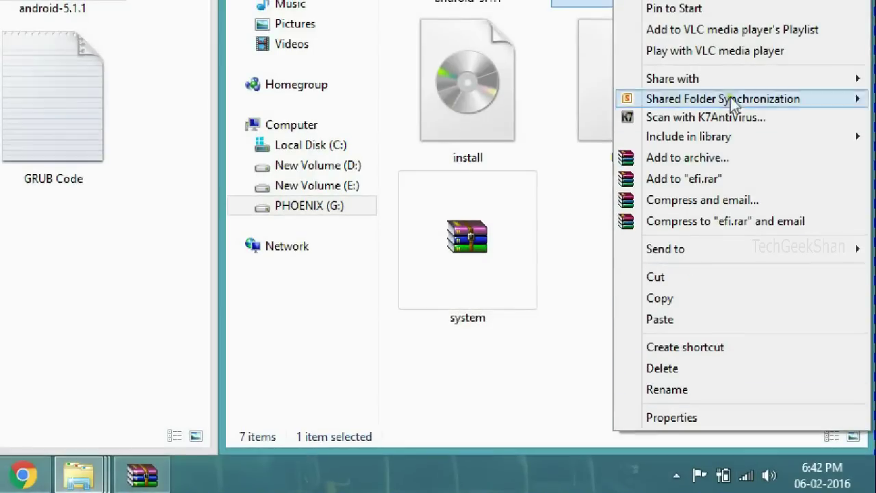
pyautogui.click(688, 368)
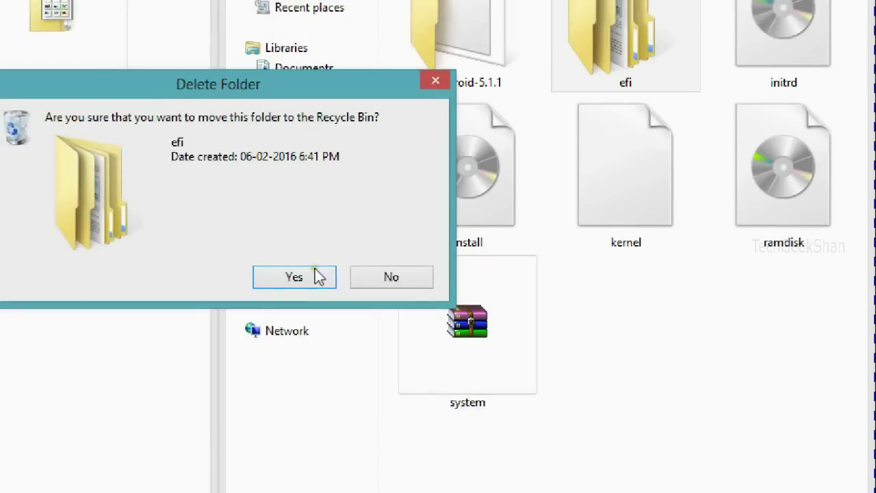
pyautogui.click(294, 276)
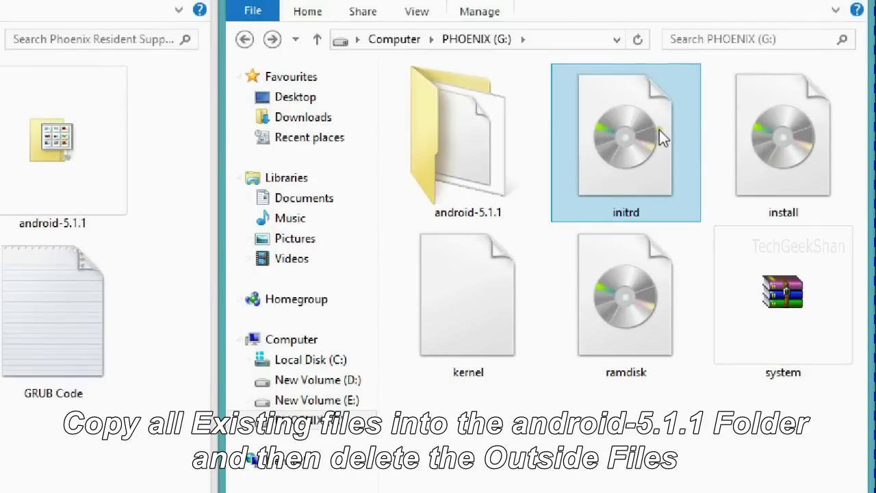
# - Copy the initrd, install, system, ramdisk and kernel files from the PHOENIX (G:) root into its android-5.1.1 folder
pyautogui.keyDown('ctrl'); pyautogui.click(763, 150); pyautogui.keyUp('ctrl')
pyautogui.keyDown('ctrl'); pyautogui.click(806, 306); pyautogui.keyUp('ctrl')
pyautogui.keyDown('ctrl'); pyautogui.click(640, 332); pyautogui.keyUp('ctrl')
pyautogui.keyDown('ctrl'); pyautogui.click(492, 327); pyautogui.keyUp('ctrl')
pyautogui.rightClick(493, 327)
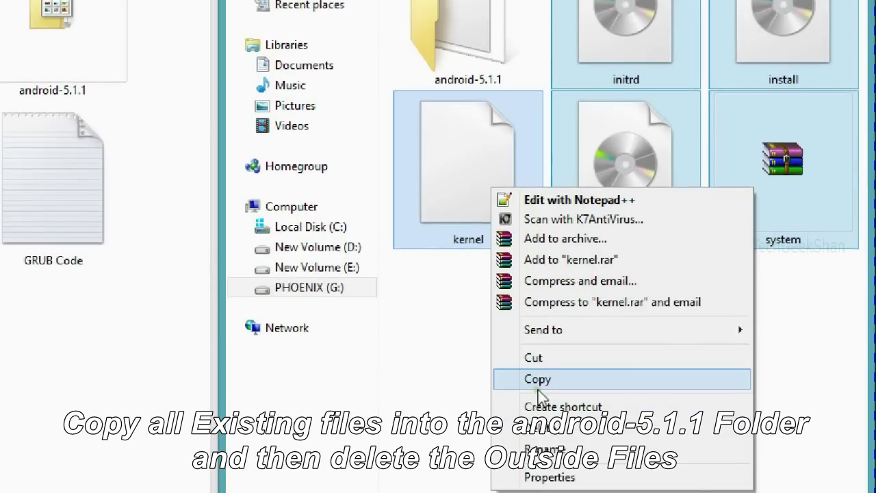
pyautogui.click(544, 387)
pyautogui.doubleClick(453, 158)
pyautogui.rightClick(512, 280)
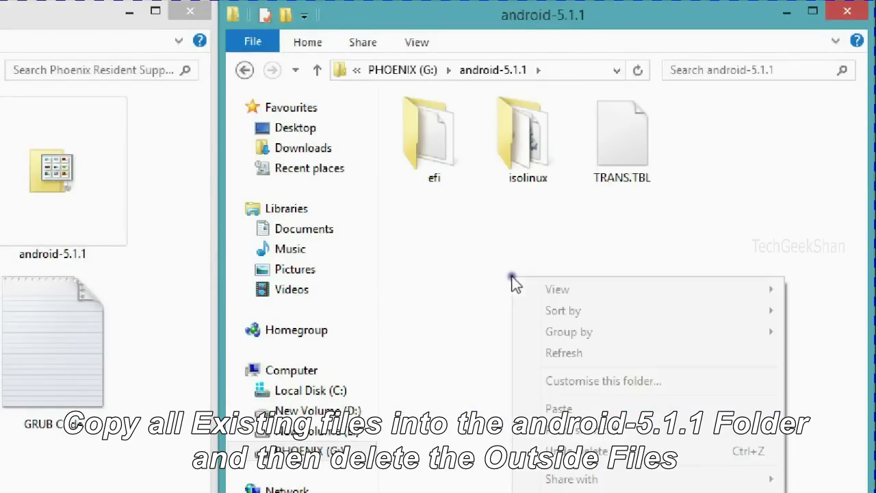
pyautogui.click(556, 408)
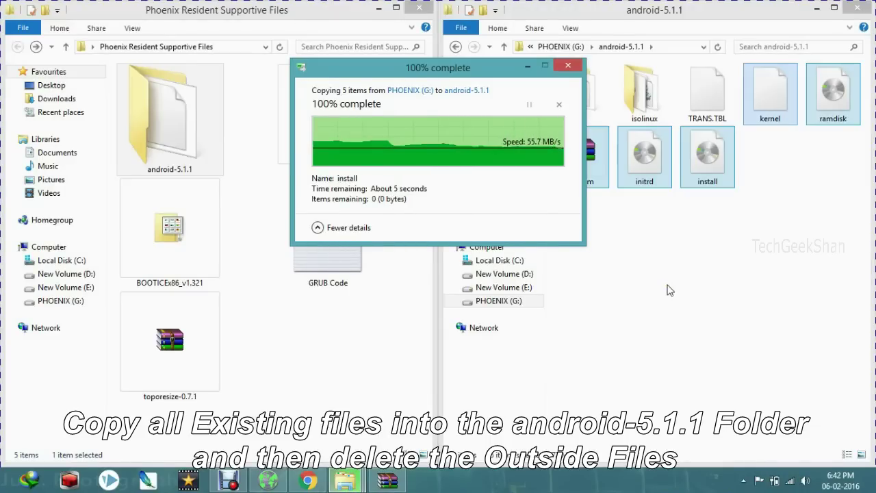
pyautogui.click(670, 277)
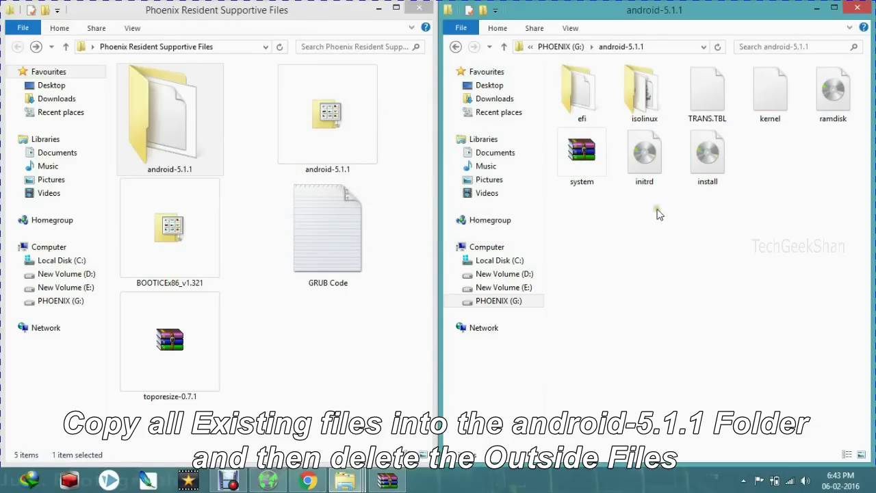
# - Delete the original initrd, install, system, ramdisk and kernel files from the root of PHOENIX (G:)
pyautogui.click(452, 52)
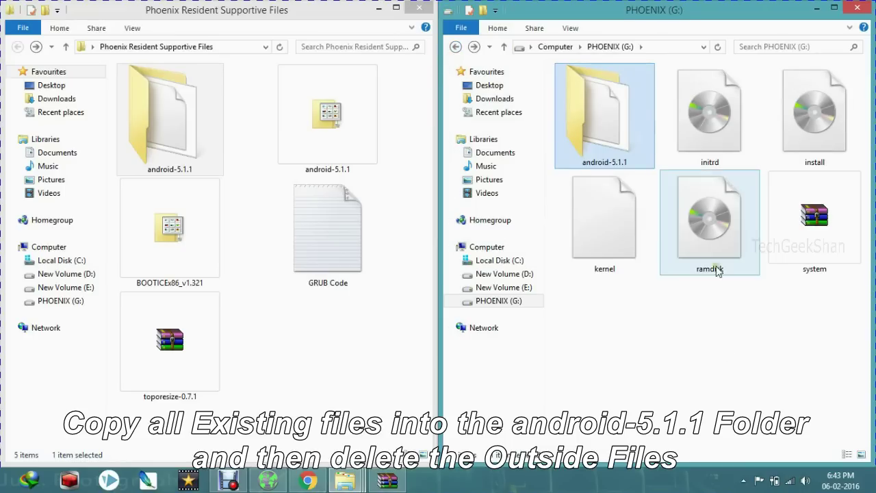
pyautogui.click(712, 137)
pyautogui.keyDown('ctrl'); pyautogui.click(818, 144); pyautogui.keyUp('ctrl')
pyautogui.keyDown('ctrl'); pyautogui.click(796, 268); pyautogui.keyUp('ctrl')
pyautogui.keyDown('ctrl'); pyautogui.click(709, 225); pyautogui.keyUp('ctrl')
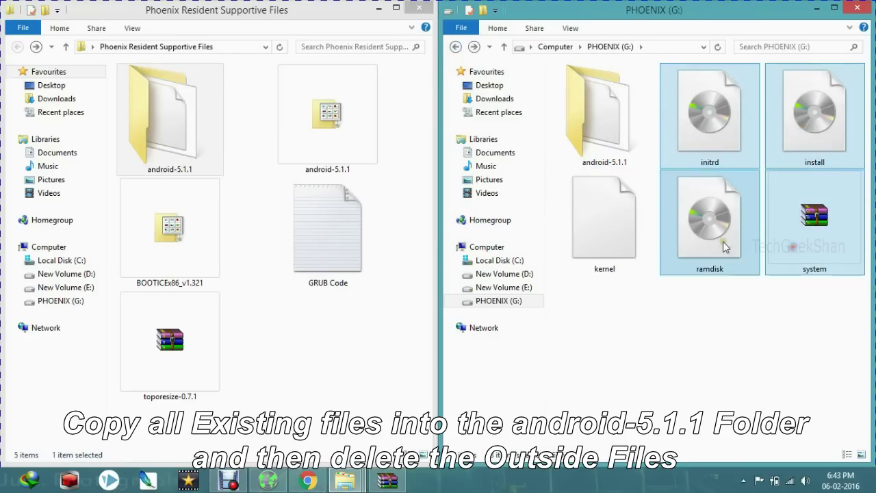
pyautogui.keyDown('ctrl'); pyautogui.click(605, 226); pyautogui.keyUp('ctrl')
pyautogui.rightClick(611, 216)
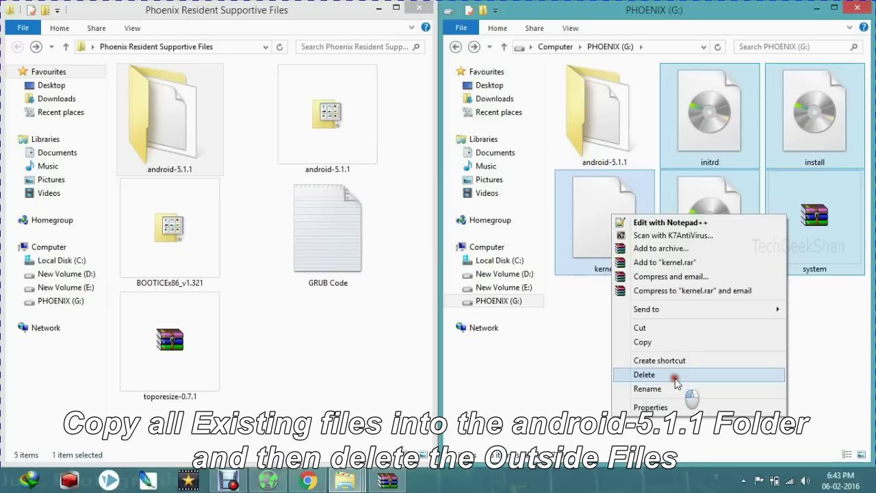
pyautogui.click(671, 374)
pyautogui.click(490, 250)
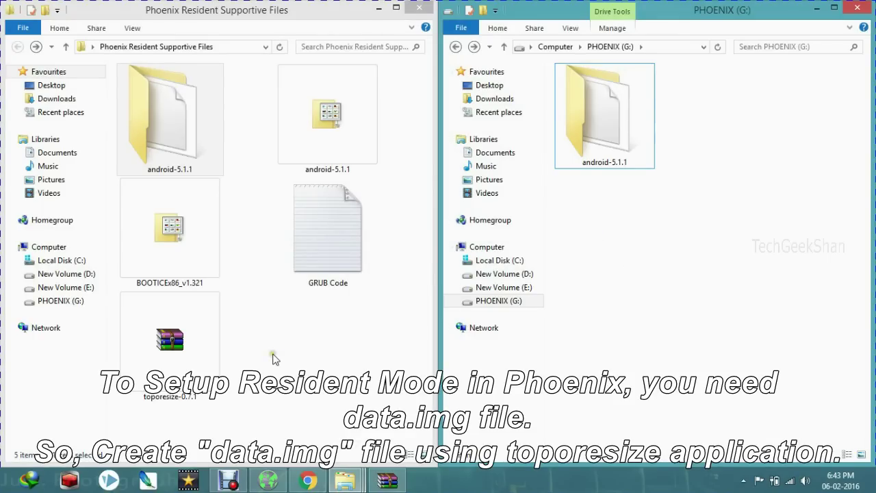
# - Inspect the toporesize-0.7.1 archive and extract it into its own toporesize-0.7.1 folder
pyautogui.doubleClick(176, 350)
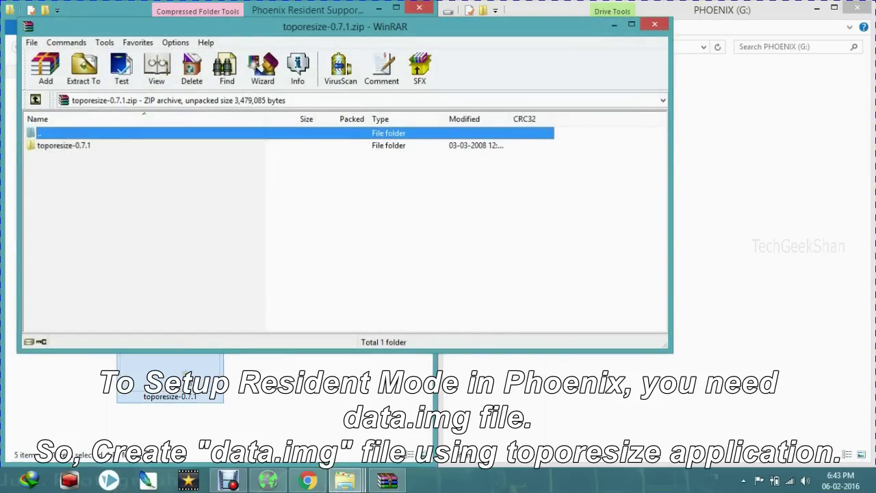
pyautogui.rightClick(185, 371)
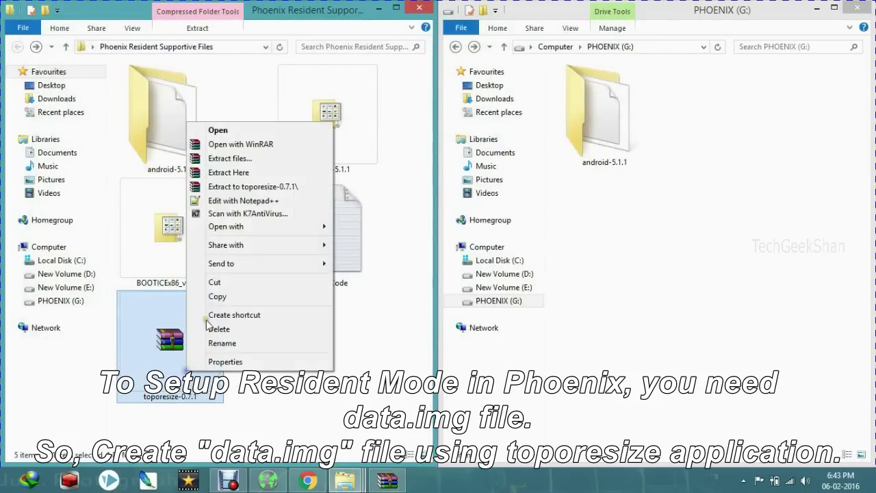
pyautogui.click(250, 187)
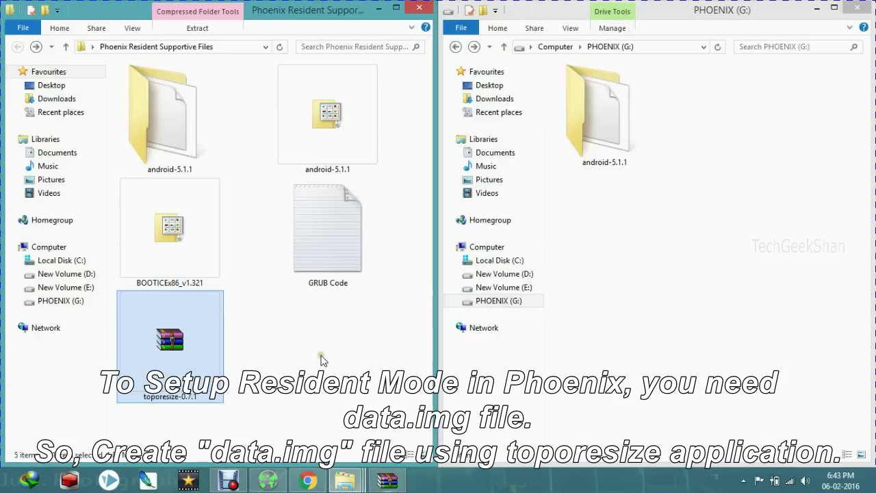
# - Run the toporesize batch file from the inner toporesize-0.7.1 folder and move the TopoResize window aside
pyautogui.doubleClick(339, 125)
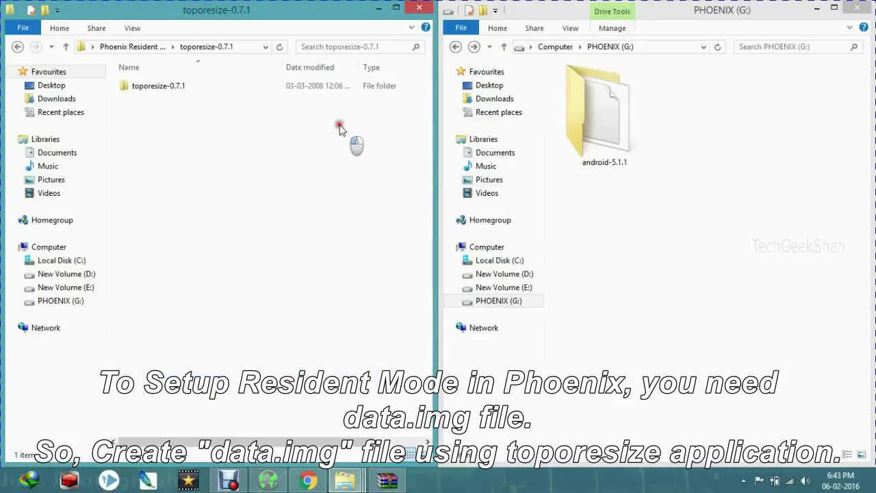
pyautogui.click(156, 92)
pyautogui.doubleClick(156, 91)
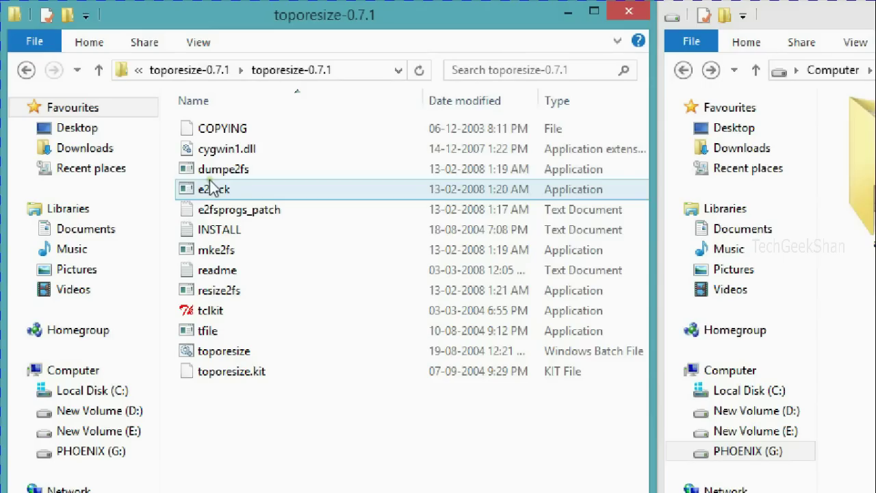
pyautogui.doubleClick(226, 350)
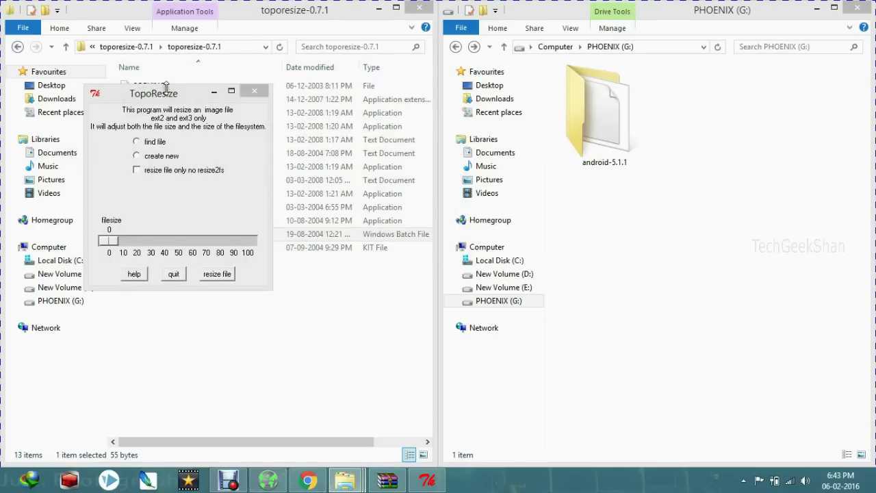
pyautogui.moveTo(185, 93); pyautogui.dragTo(292, 104)
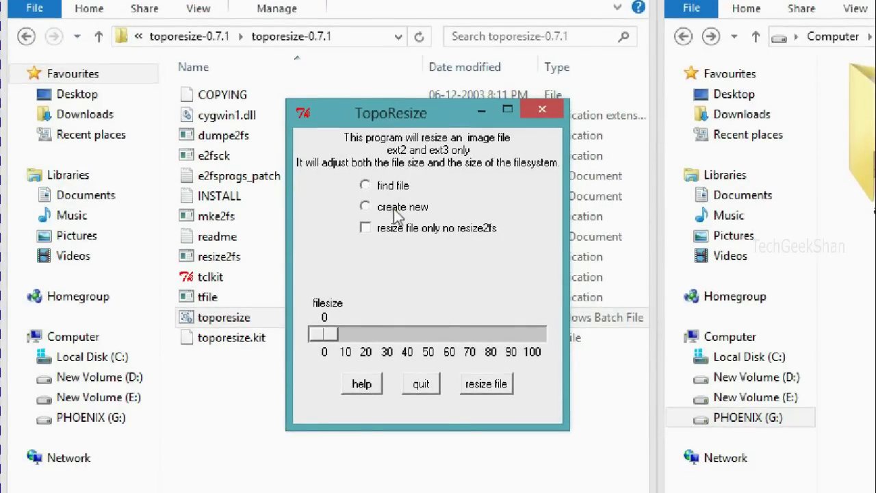
# - Set TopoResize to create a new image file named data.img in the android-5.1.1 folder on PHOENIX (G:)
pyautogui.click(366, 207)
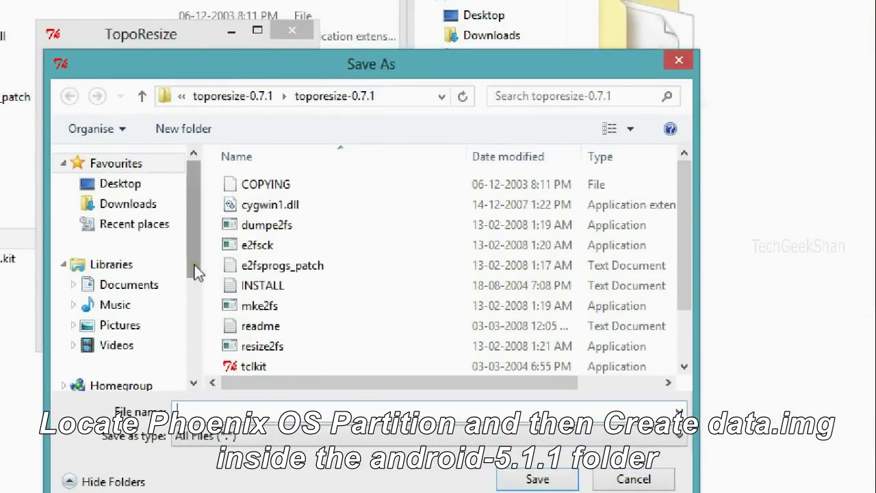
pyautogui.moveTo(195, 272); pyautogui.dragTo(201, 362)
pyautogui.click(140, 239)
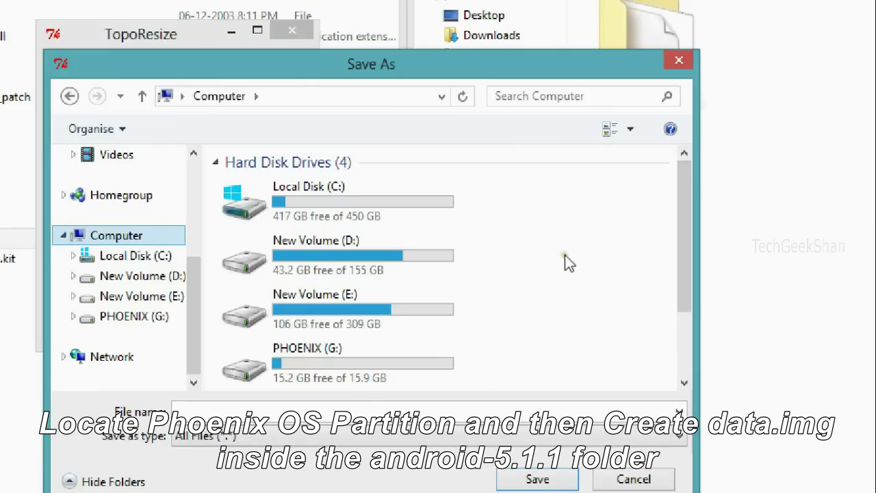
pyautogui.moveTo(680, 265); pyautogui.dragTo(681, 299)
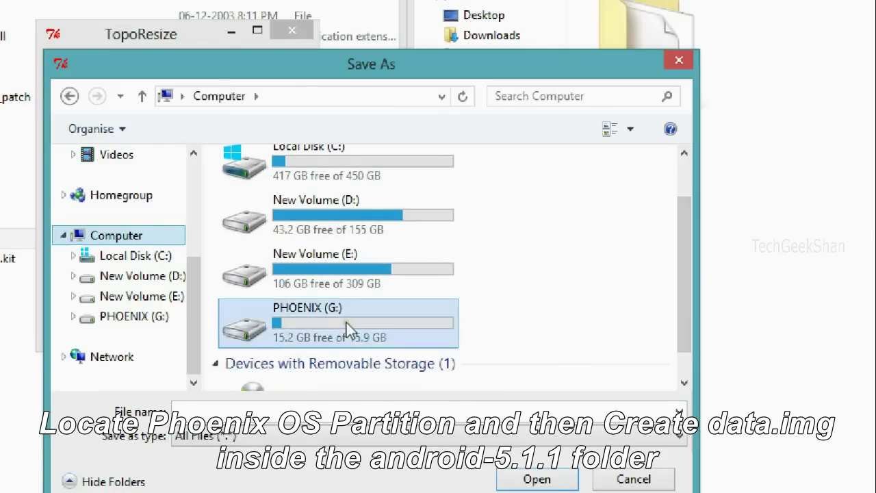
pyautogui.doubleClick(346, 323)
pyautogui.doubleClick(296, 186)
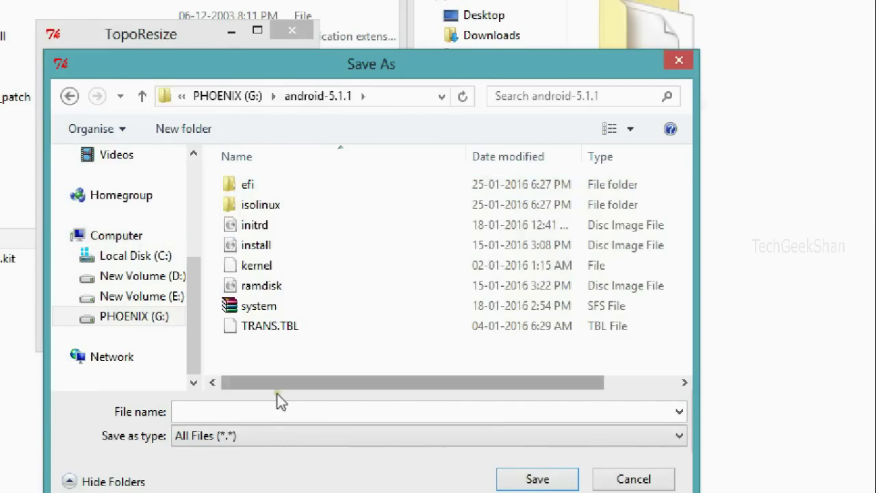
pyautogui.click(260, 411)
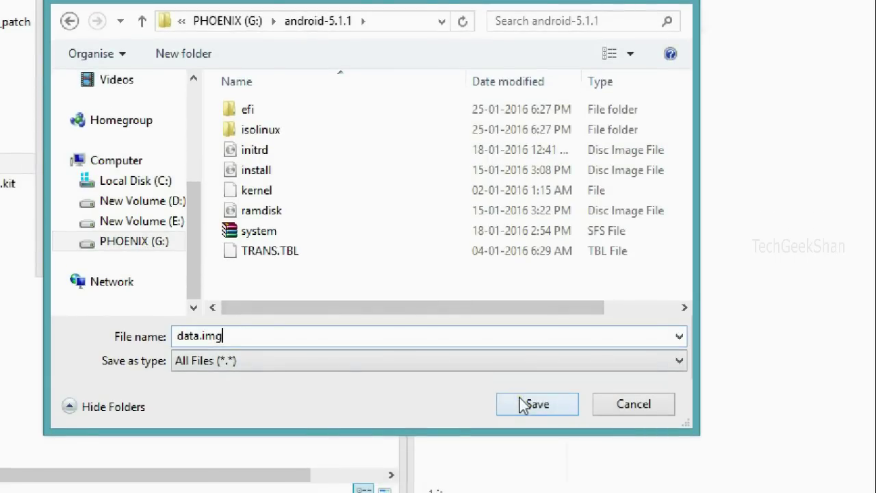
pyautogui.click(527, 403)
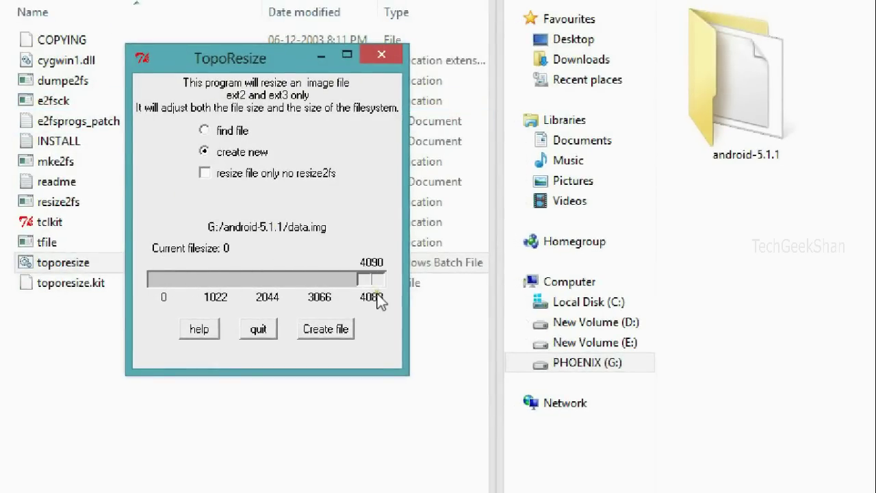
# - Create the data.img file with a file size of 4090 as ext2, and select it in the android-5.1.1 folder
pyautogui.click(336, 328)
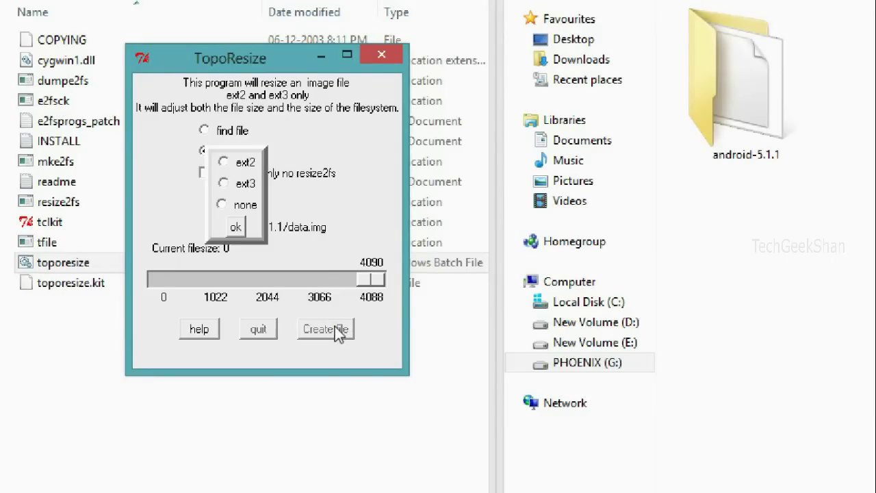
pyautogui.click(241, 167)
pyautogui.click(239, 224)
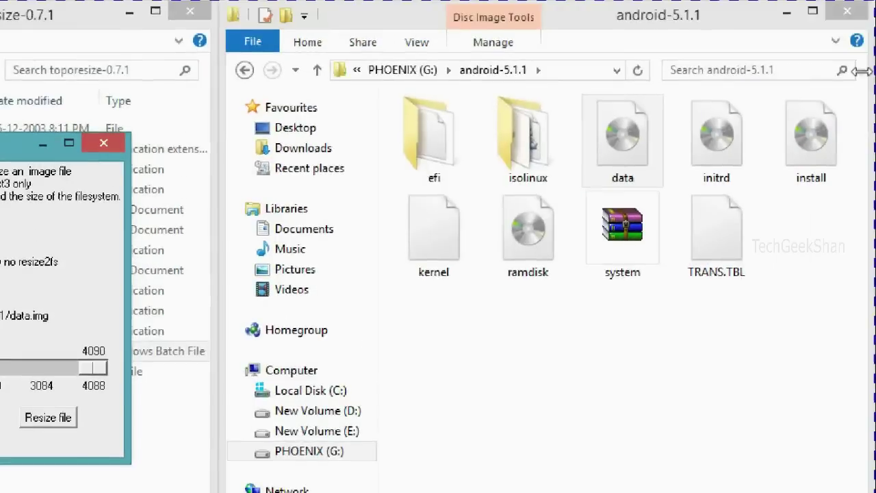
pyautogui.click(702, 109)
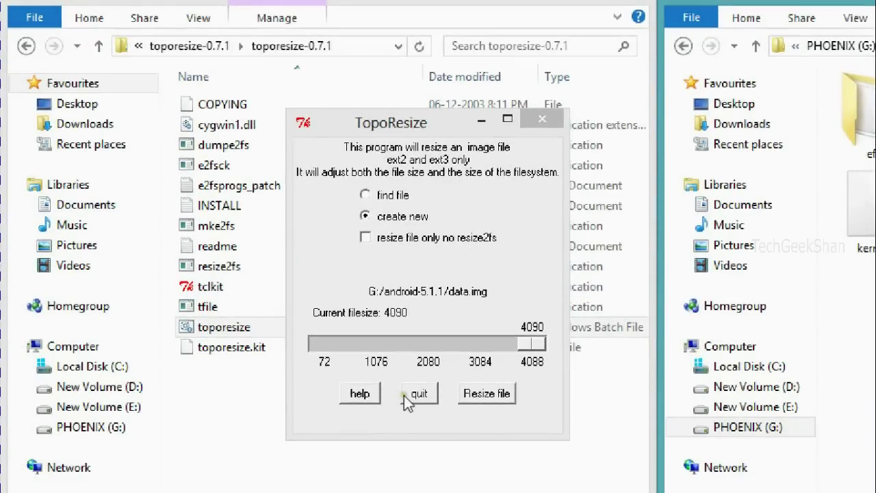
# - Quit TopoResize and go back from the toporesize-0.7.1 folder to Phoenix Resident Supportive Files
pyautogui.click(408, 395)
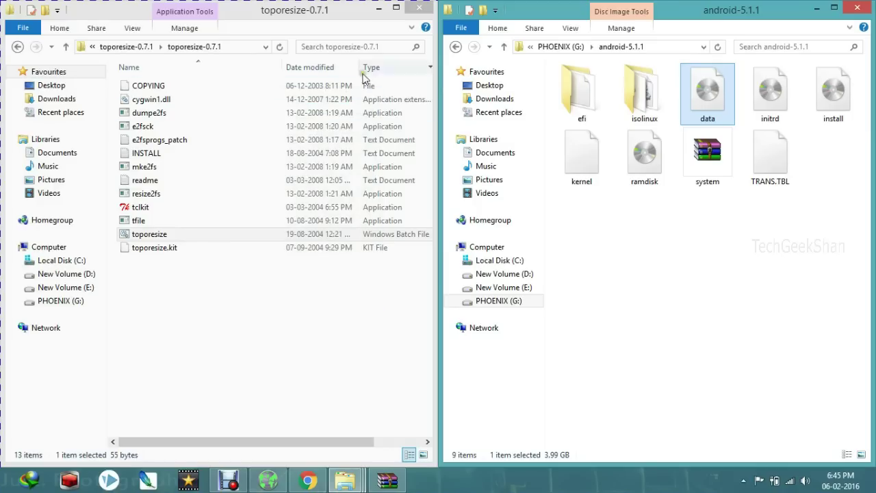
pyautogui.click(27, 48)
pyautogui.click(19, 48)
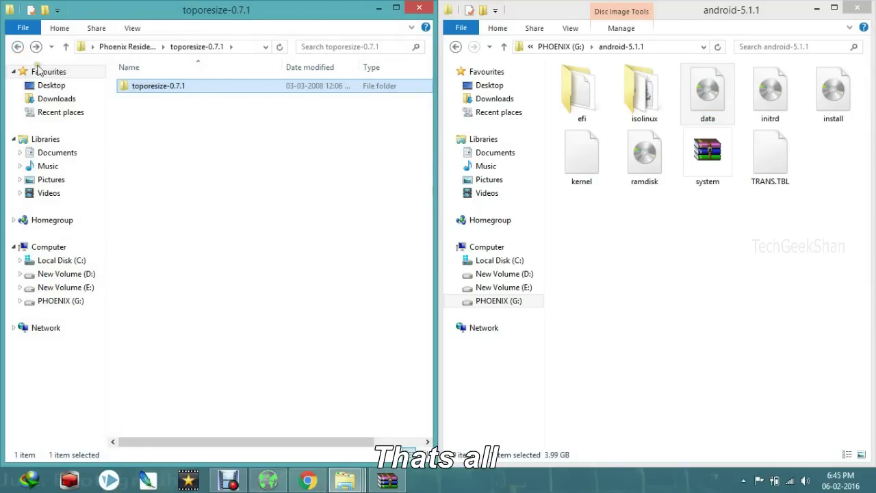
pyautogui.click(19, 47)
pyautogui.click(301, 429)
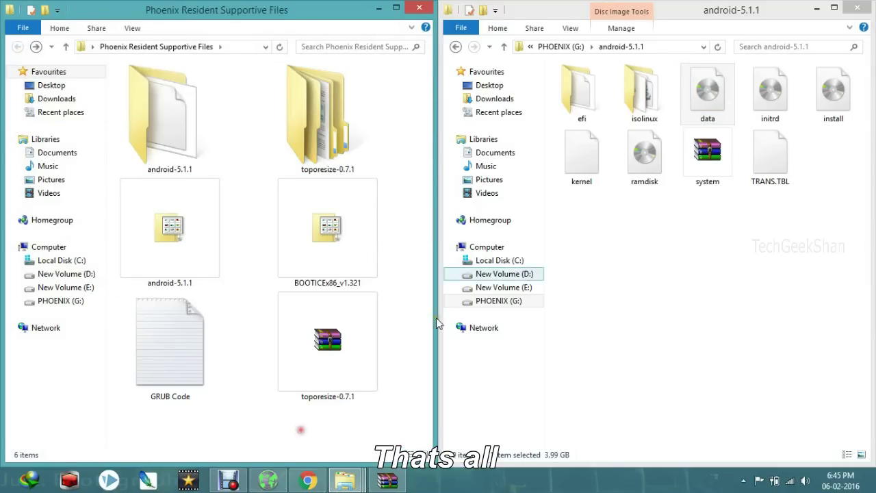
# - Close the android-5.1.1 folder window, open EasyBCD 2.3 and place its window beside the supportive files folder
pyautogui.click(858, 10)
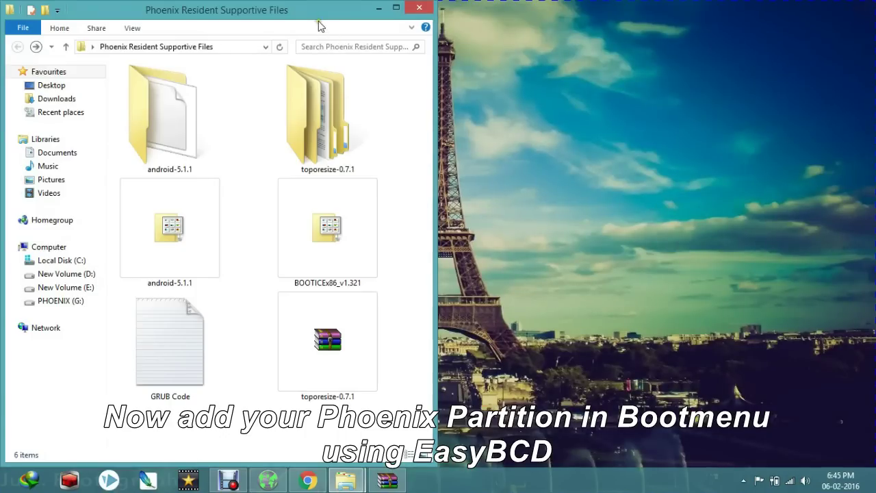
pyautogui.press('super')
pyautogui.write('easy')
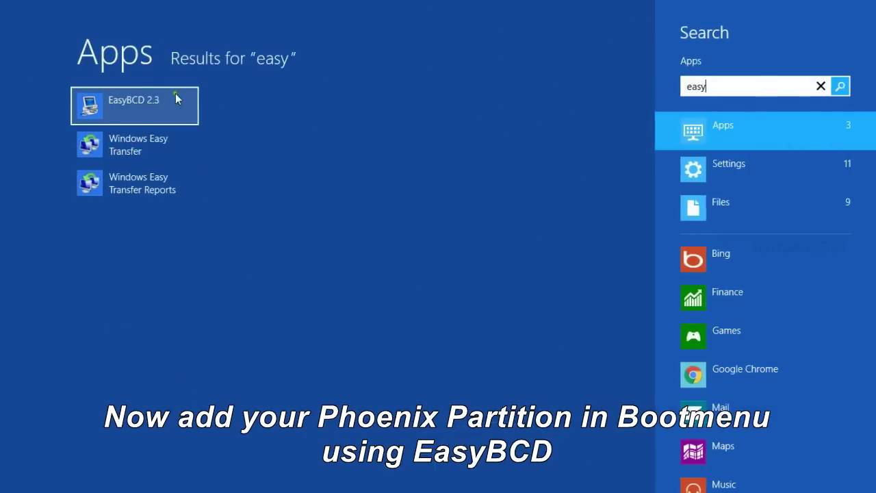
pyautogui.click(149, 97)
pyautogui.moveTo(482, 54); pyautogui.dragTo(705, 58)
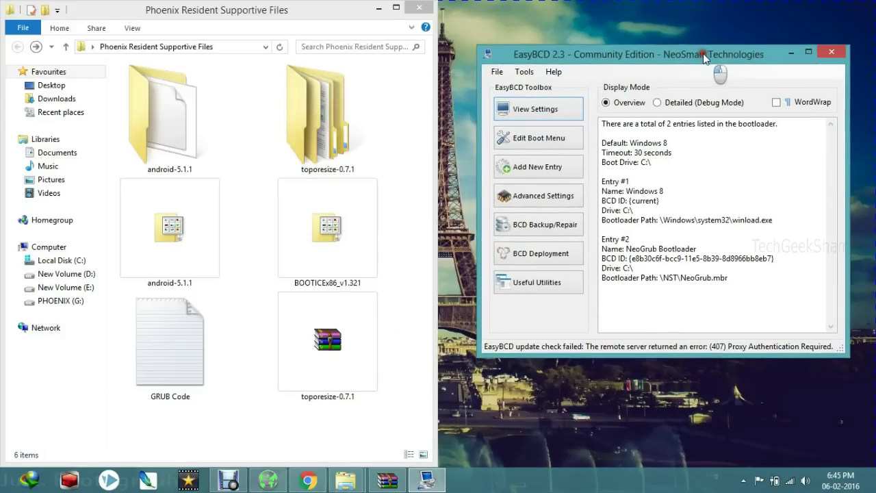
# - Remove the existing NeoGrub bootloader entry, install NeoGrub again and open its configuration file
pyautogui.click(540, 167)
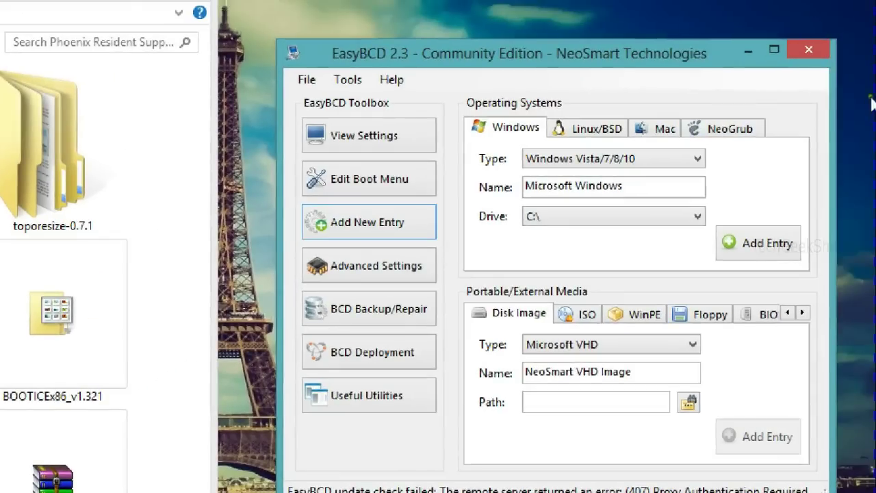
pyautogui.click(746, 139)
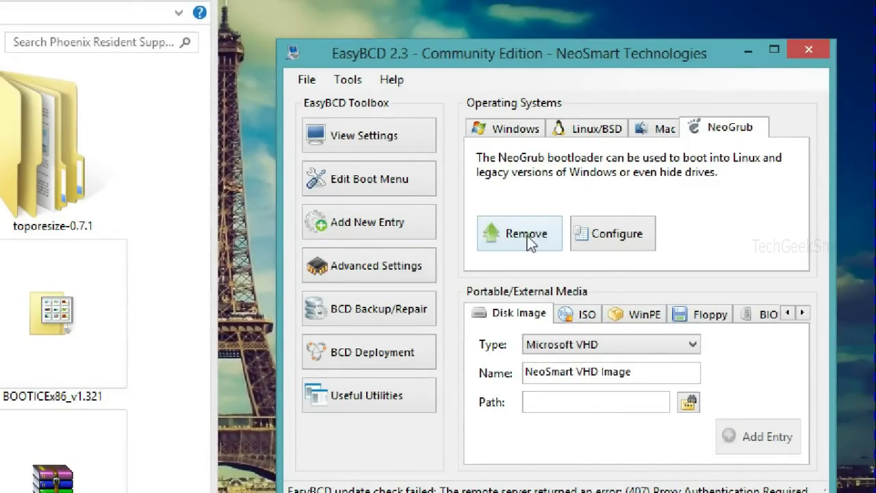
pyautogui.click(525, 234)
pyautogui.click(531, 223)
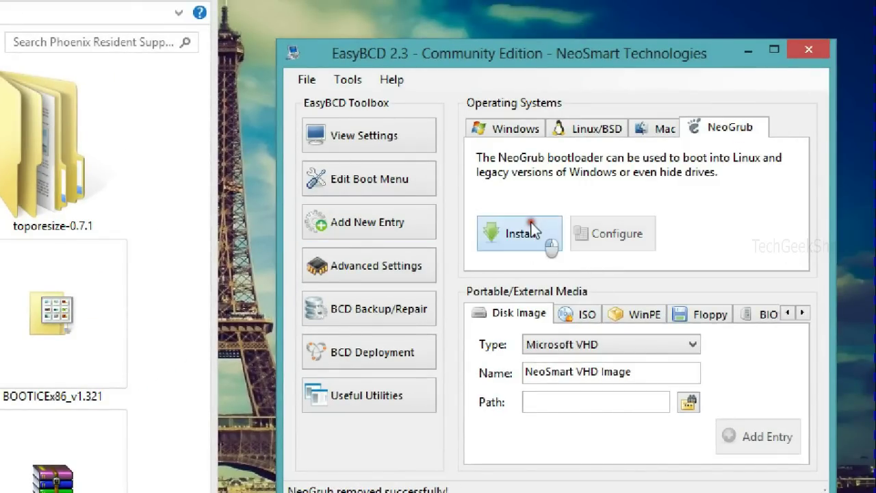
pyautogui.click(605, 232)
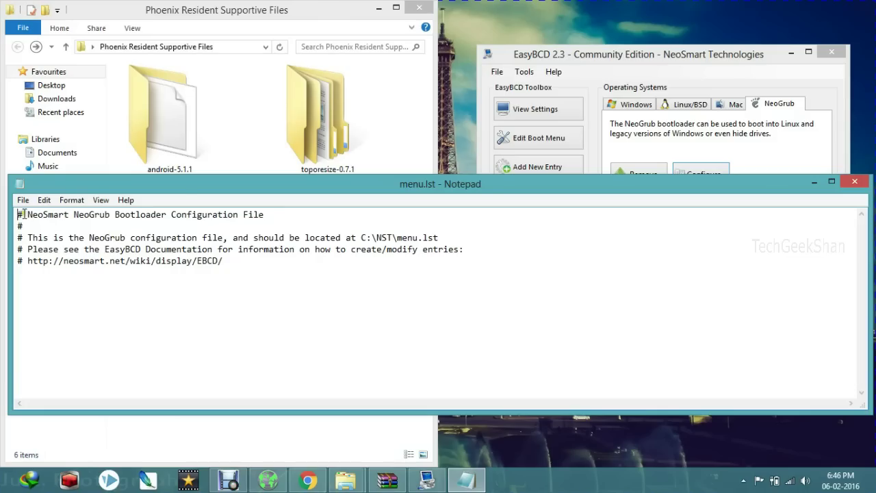
# - Open the GRUB Code file side by side with menu.lst and copy all of its text
pyautogui.moveTo(200, 190); pyautogui.dragTo(874, 192)
pyautogui.click(195, 361)
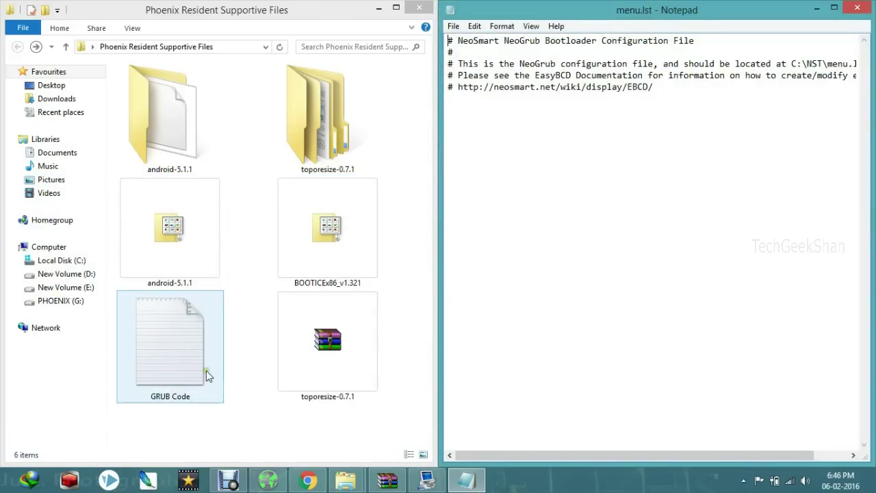
pyautogui.doubleClick(195, 362)
pyautogui.moveTo(329, 203); pyautogui.dragTo(1, 194)
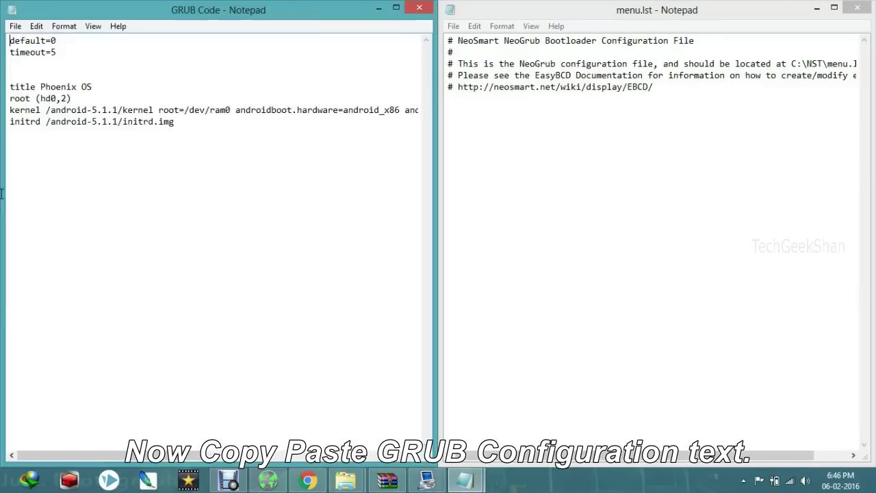
pyautogui.moveTo(36, 60); pyautogui.dragTo(377, 226)
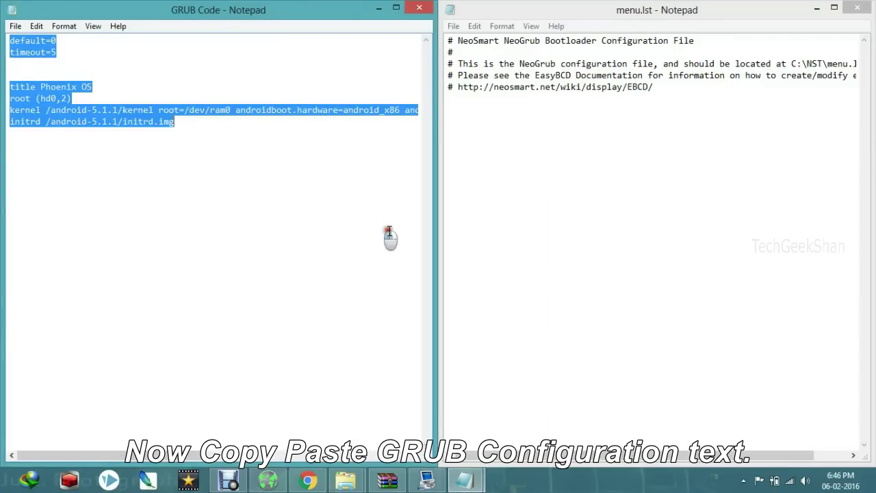
pyautogui.rightClick(31, 41)
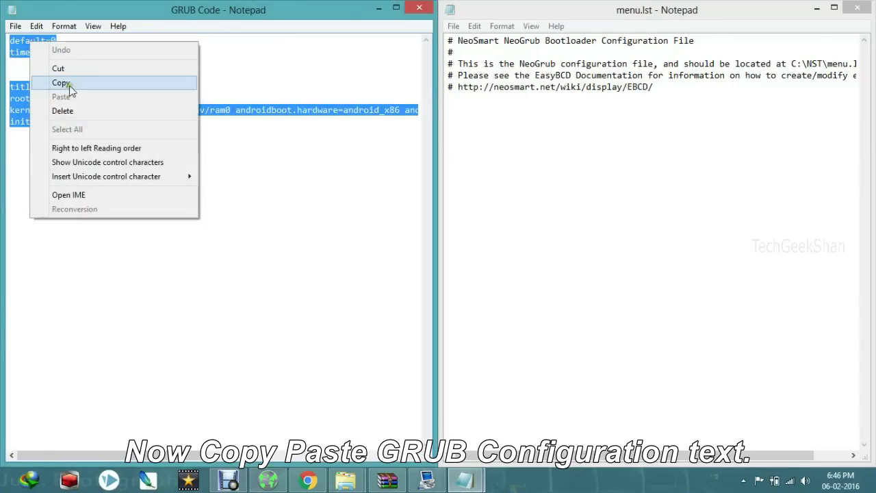
pyautogui.click(61, 84)
# - Replace the whole content of menu.lst with the copied GRUB code and close the GRUB Code file
pyautogui.click(720, 127)
pyautogui.hotkey('ctrl', 'a')
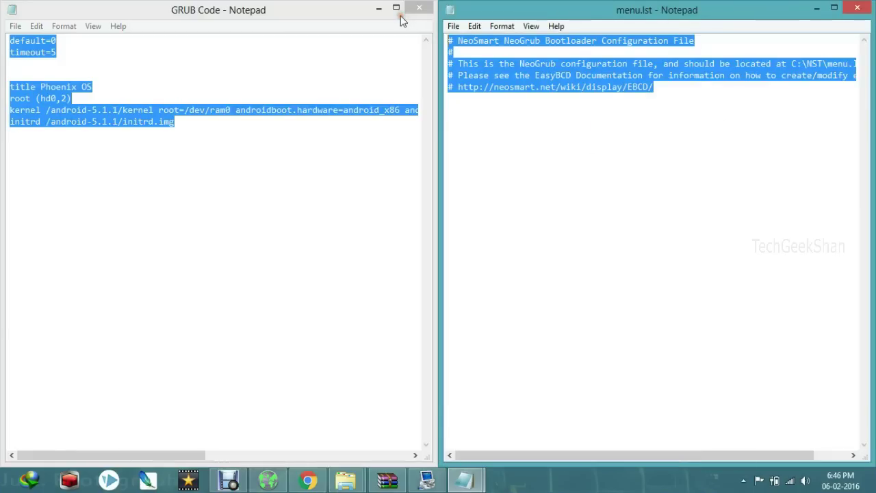
pyautogui.press('Delete')
pyautogui.rightClick(458, 43)
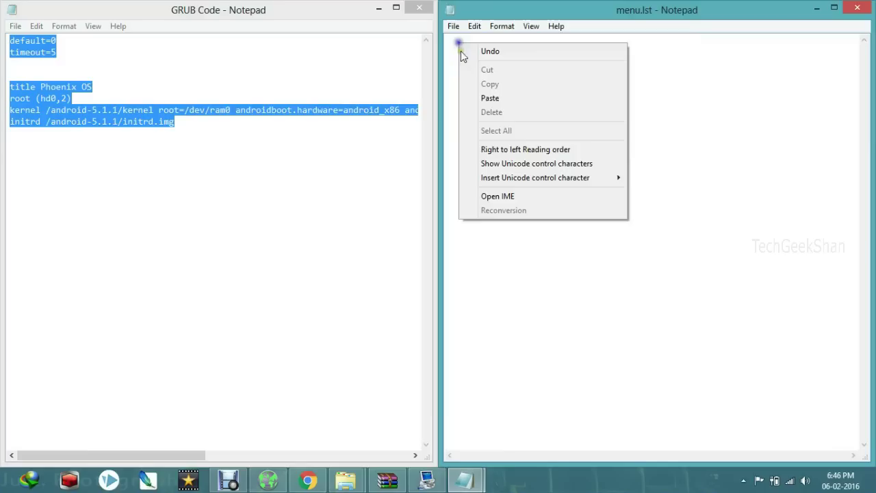
pyautogui.click(504, 96)
pyautogui.click(419, 9)
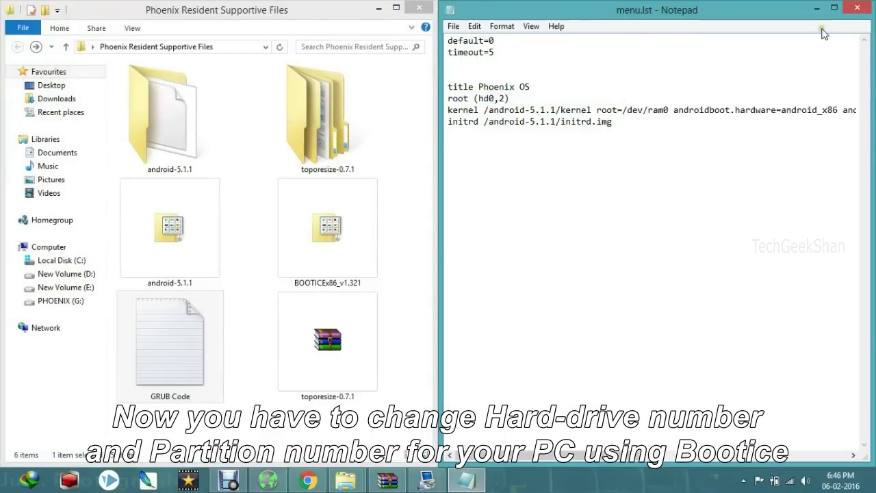
# - Extract the BOOTICEx86_v1.321 archive into its own folder and run BOOTICEx86 from it, keeping menu.lst in view
pyautogui.moveTo(637, 4); pyautogui.dragTo(637, 144)
pyautogui.doubleClick(327, 229)
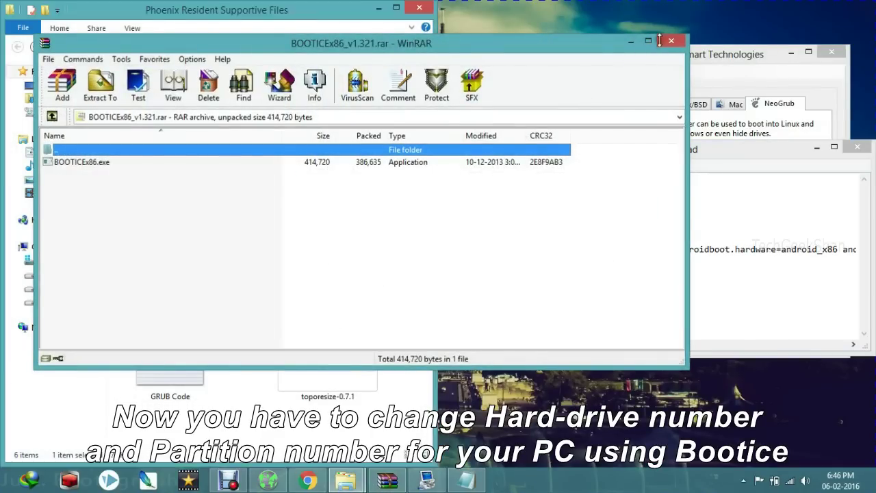
pyautogui.click(659, 39)
pyautogui.rightClick(324, 204)
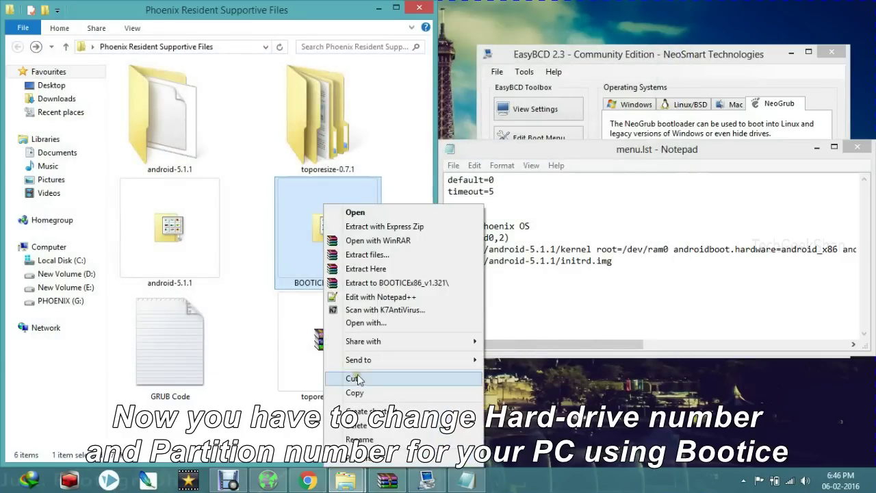
pyautogui.click(365, 283)
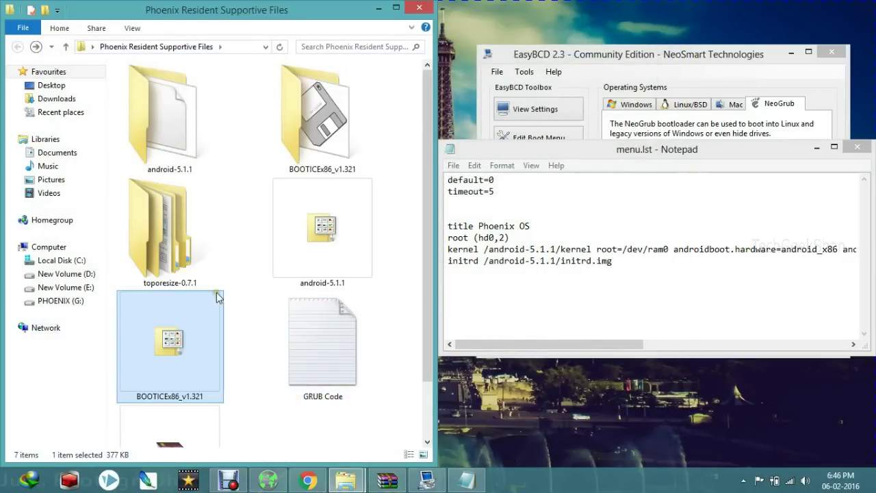
pyautogui.doubleClick(342, 141)
pyautogui.doubleClick(120, 91)
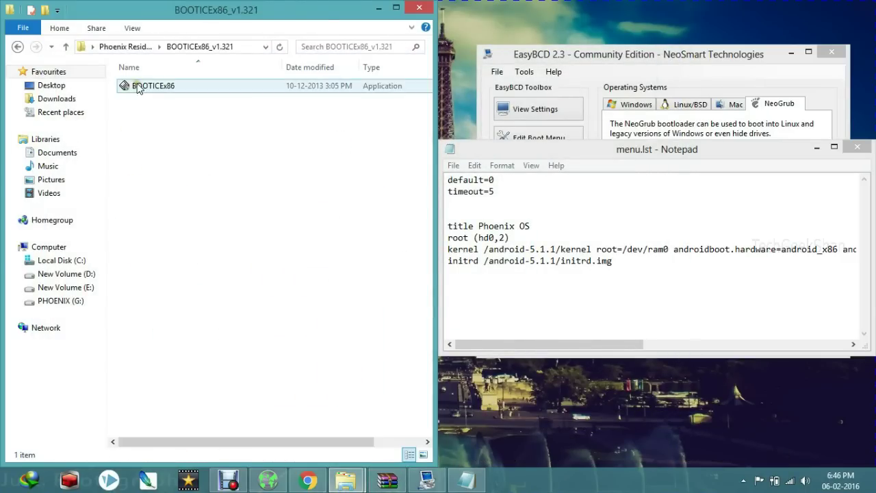
pyautogui.moveTo(452, 156); pyautogui.dragTo(253, 99)
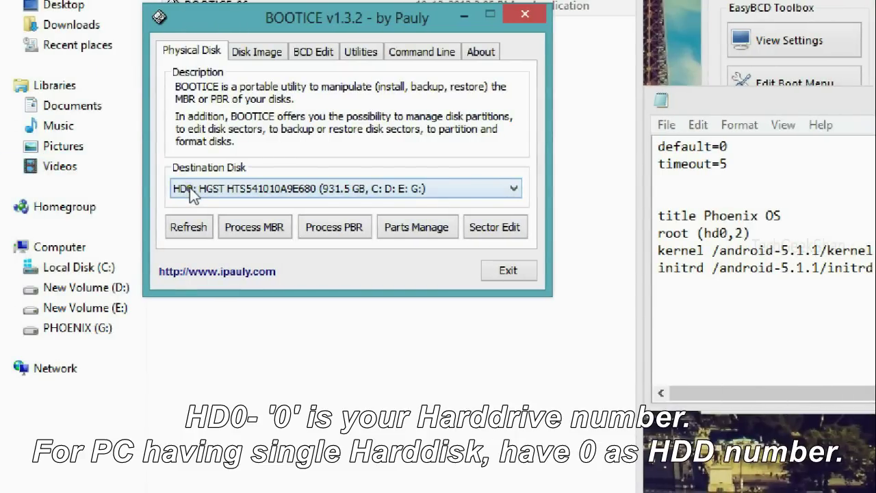
# - Look up the hard disk number and the PHOENIX partition's number in BOOTICE for the root line of menu.lst
pyautogui.click(192, 191)
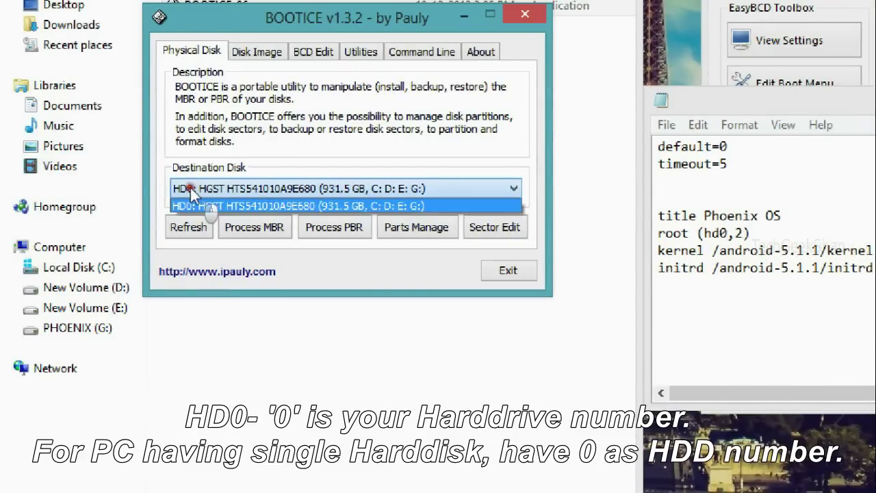
pyautogui.click(199, 190)
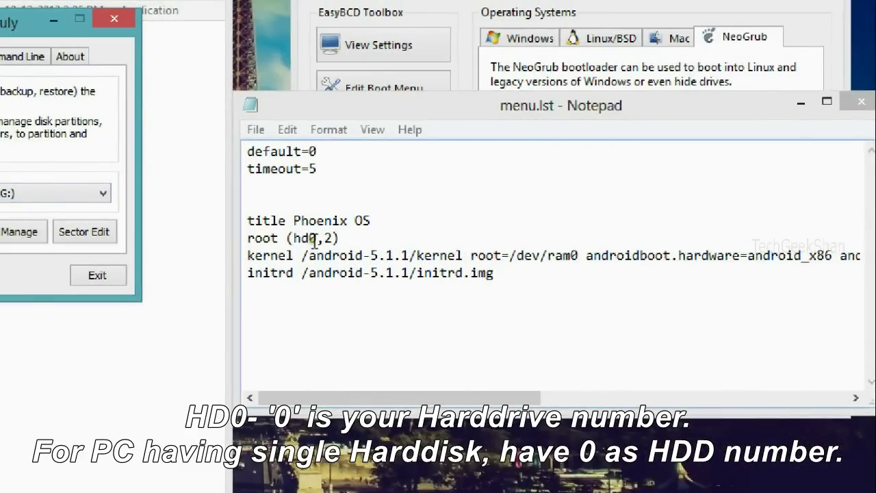
pyautogui.moveTo(314, 238); pyautogui.dragTo(308, 238)
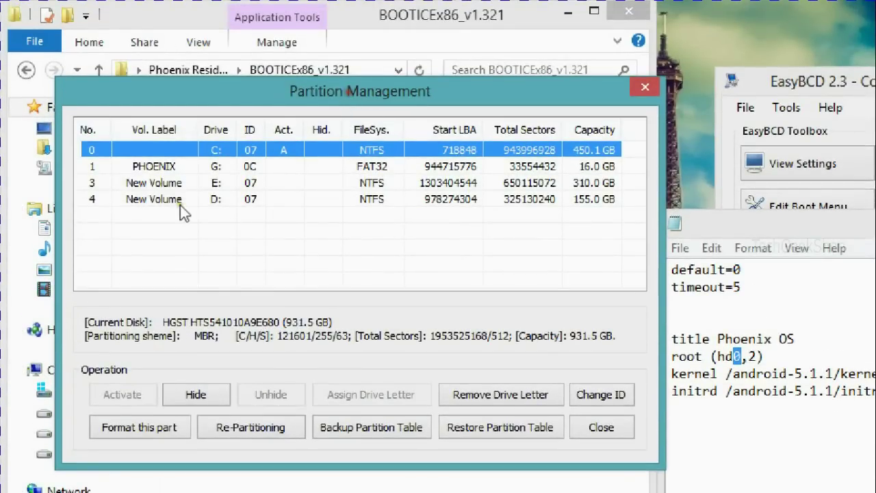
pyautogui.click(150, 169)
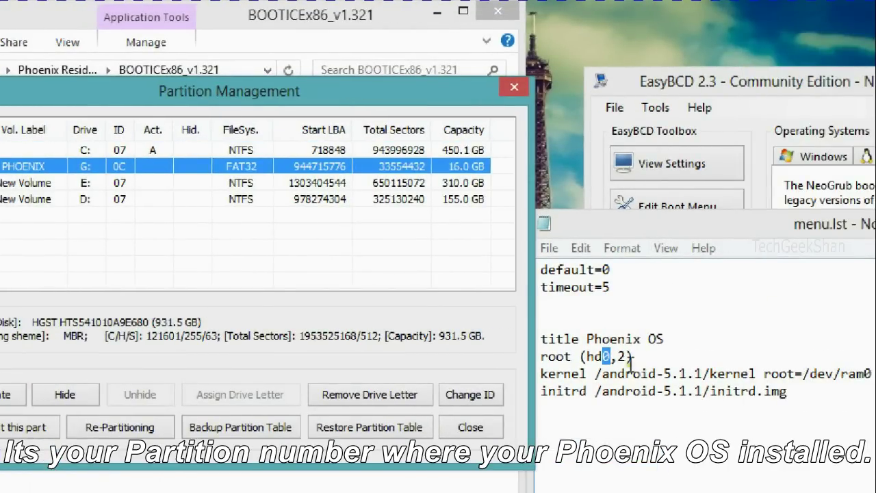
# - Change the root line in menu.lst to (hd0,1) and close BOOTICE and its folder window
pyautogui.click(754, 356)
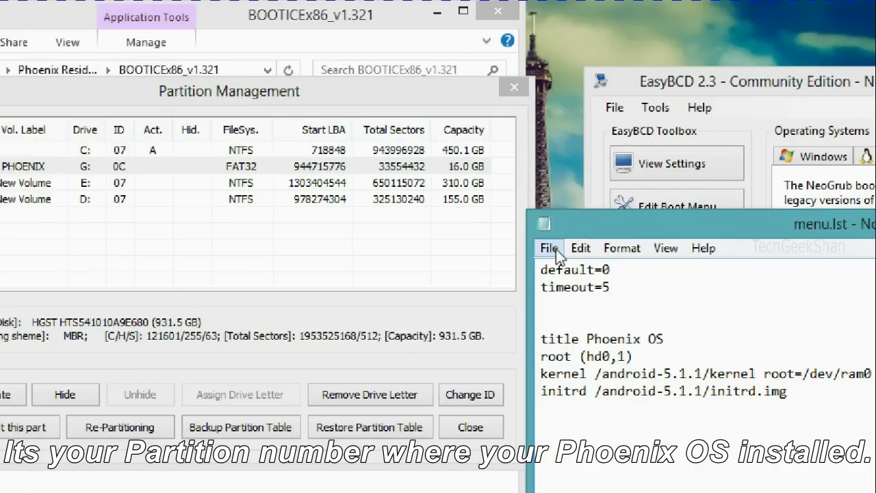
pyautogui.click(516, 88)
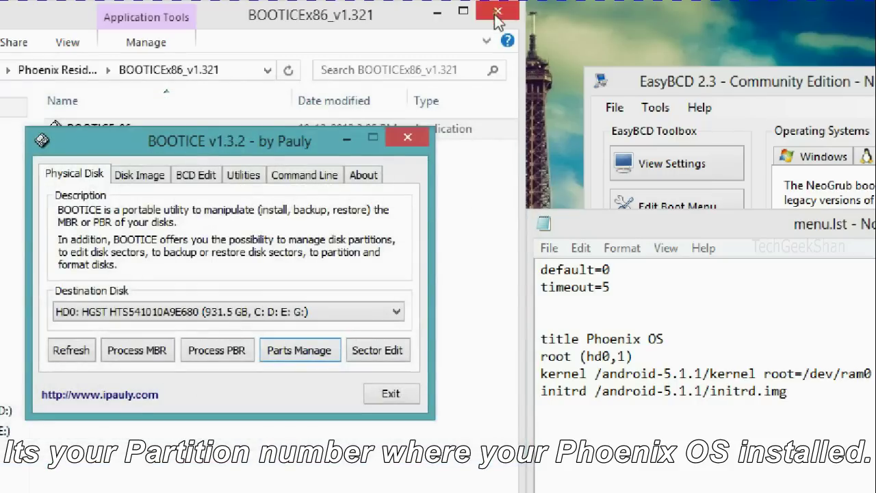
pyautogui.click(407, 140)
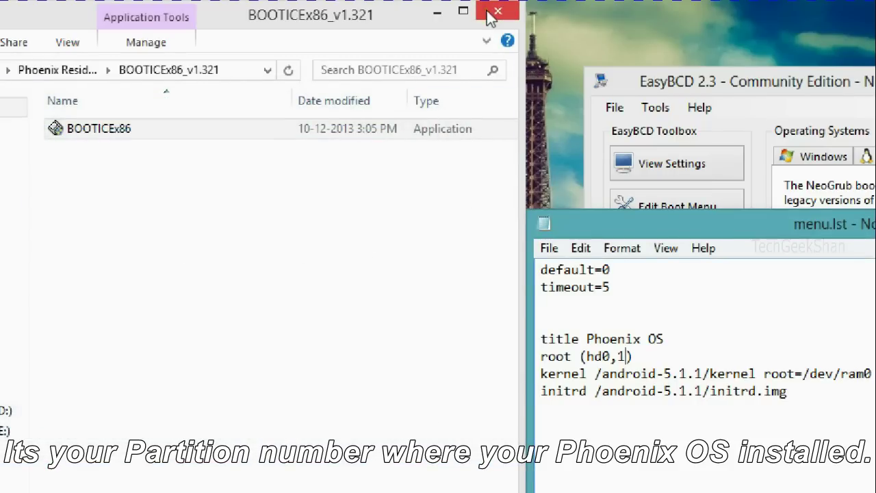
pyautogui.click(489, 17)
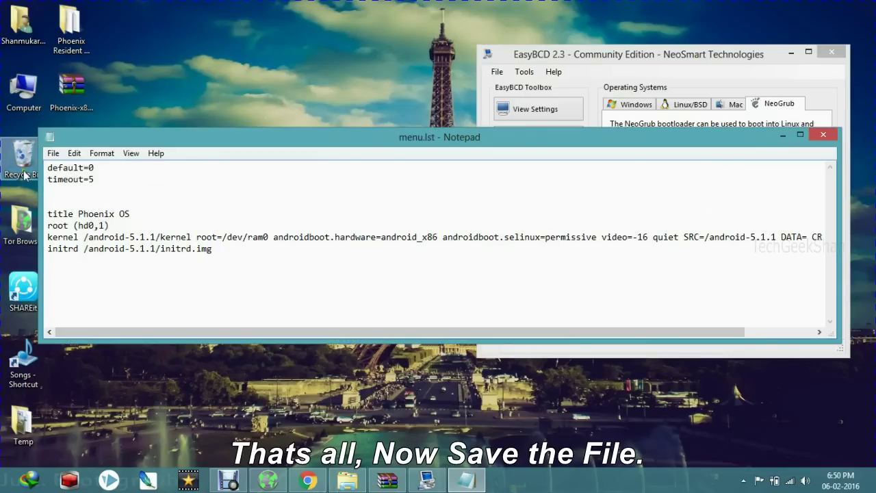
# - Save the edited menu.lst configuration file and close it
pyautogui.click(53, 154)
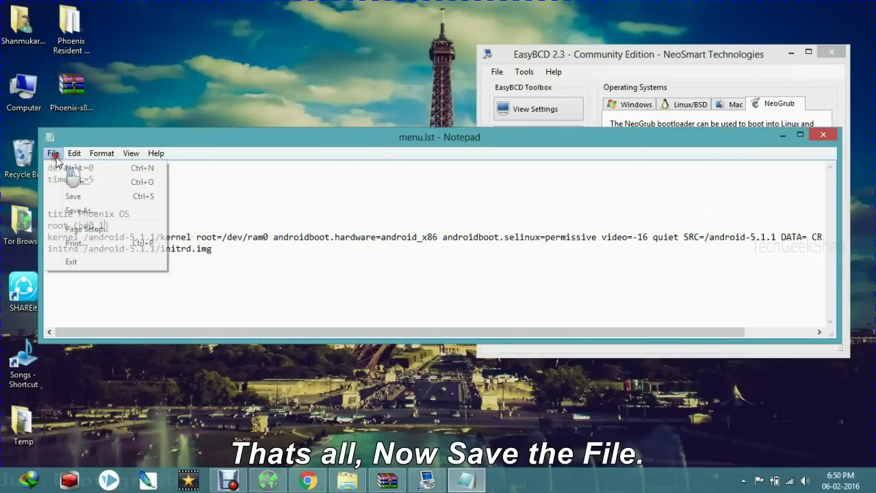
pyautogui.click(84, 199)
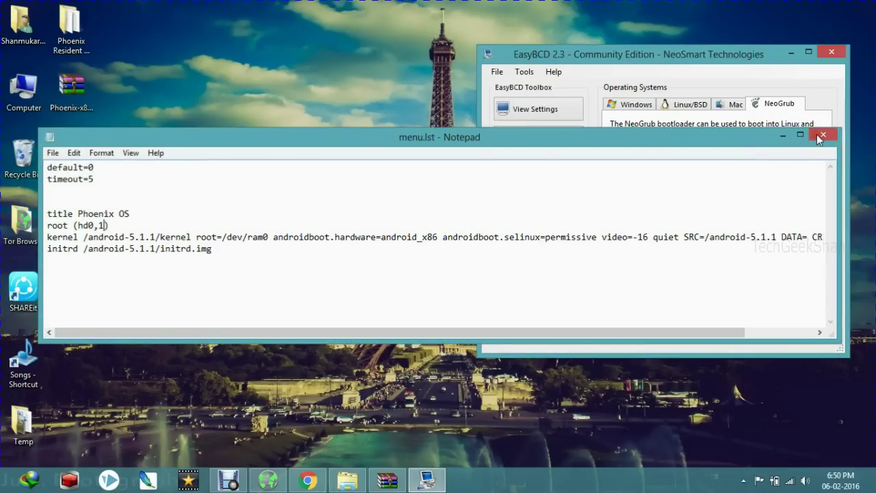
pyautogui.click(820, 136)
# - Rename the NeoGrub Bootloader entry in the EasyBCD boot menu as Phoenix
pyautogui.moveTo(687, 56); pyautogui.dragTo(535, 62)
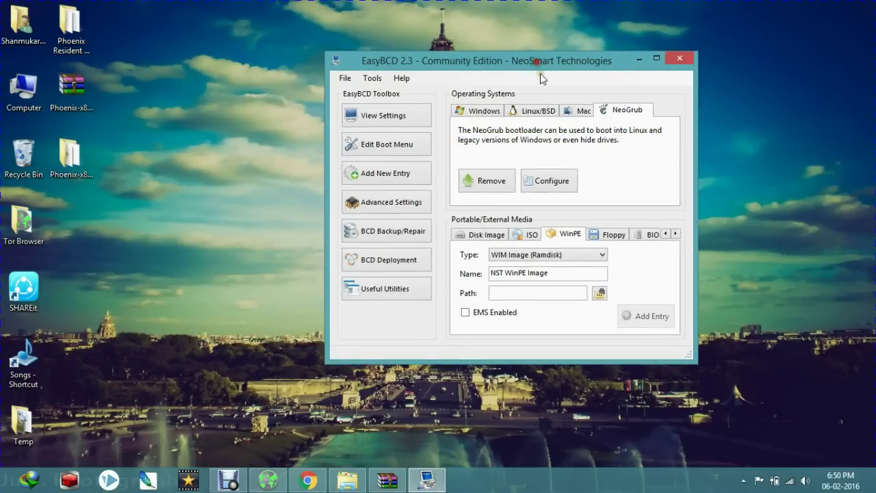
pyautogui.click(409, 158)
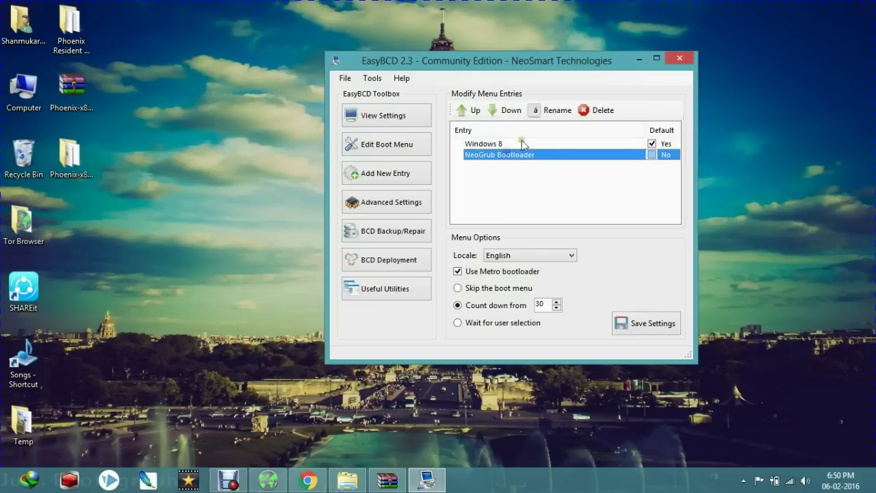
pyautogui.click(550, 111)
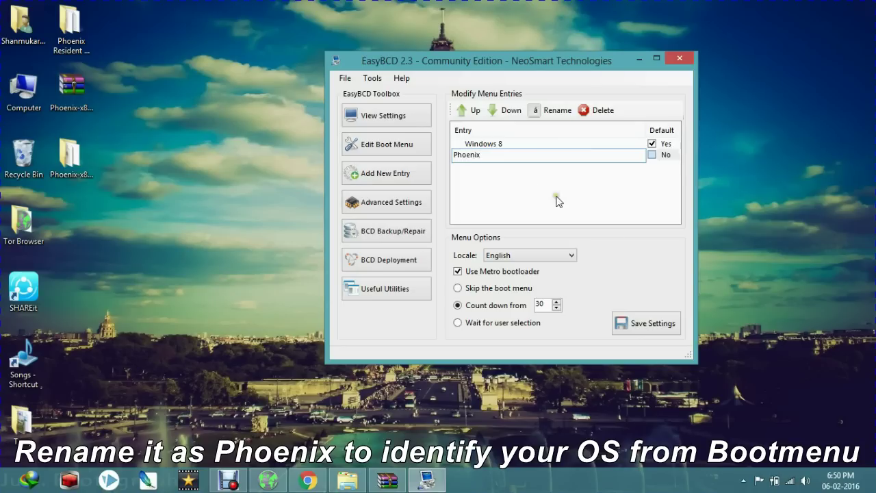
# - Save the boot menu settings and restart the computer from EasyBCD
pyautogui.click(636, 326)
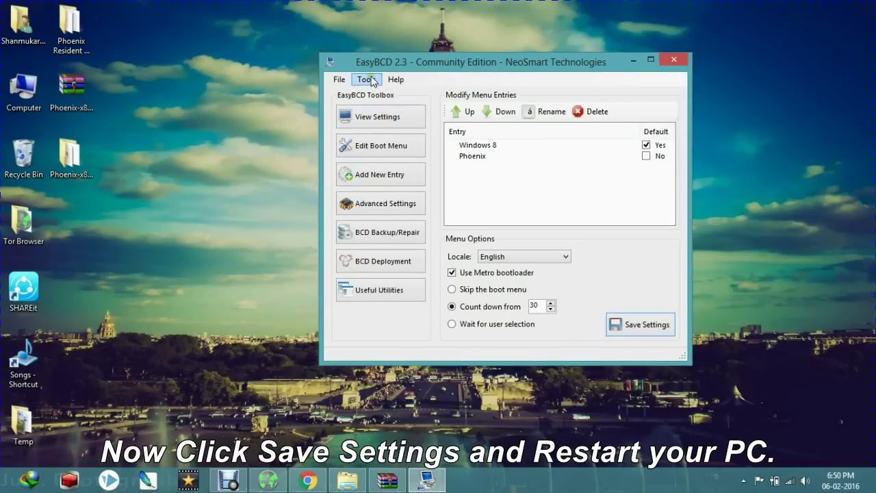
pyautogui.click(368, 80)
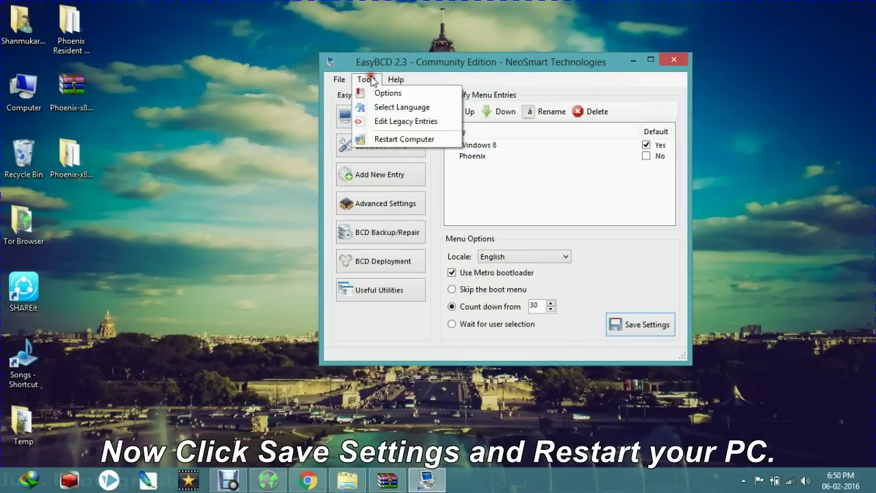
pyautogui.click(404, 139)
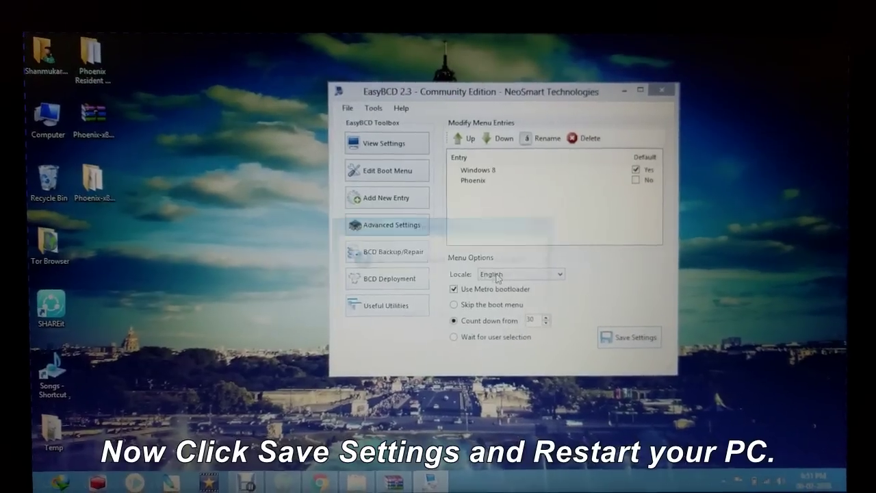
# - Boot the Phoenix entry after the restart and set the setup language to English (United States)
pyautogui.click(477, 300)
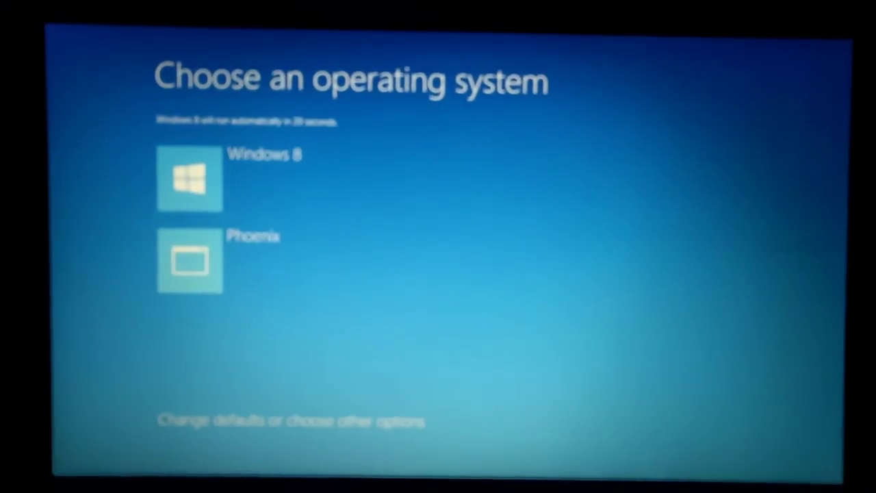
pyautogui.click(352, 298)
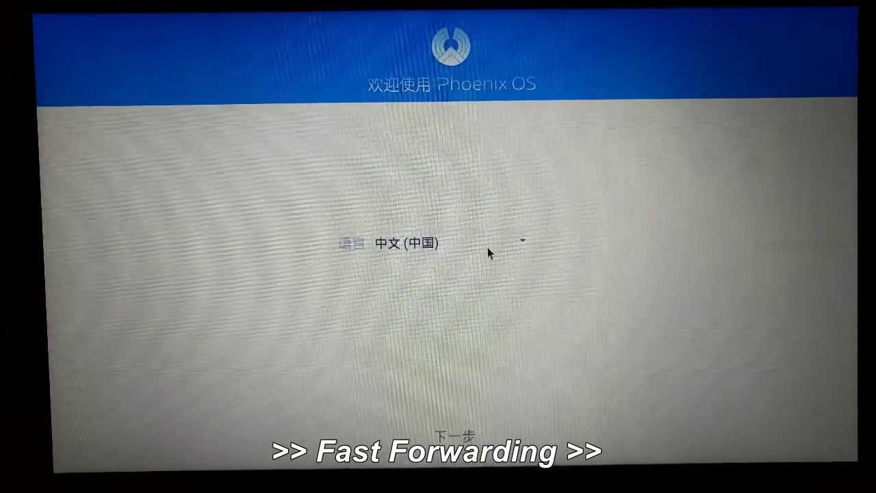
pyautogui.click(487, 247)
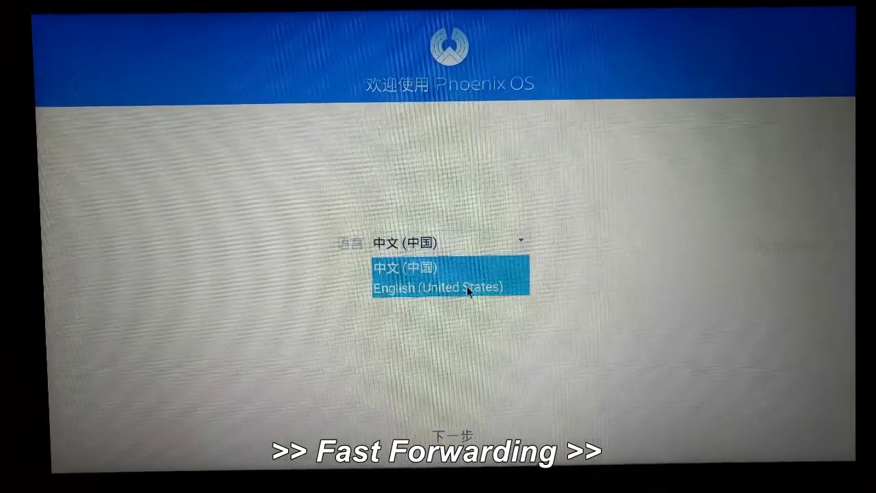
pyautogui.click(467, 286)
pyautogui.click(453, 438)
# - Skip the Wi-Fi connection, then enter the account username and finish the Phoenix OS setup
pyautogui.click(520, 433)
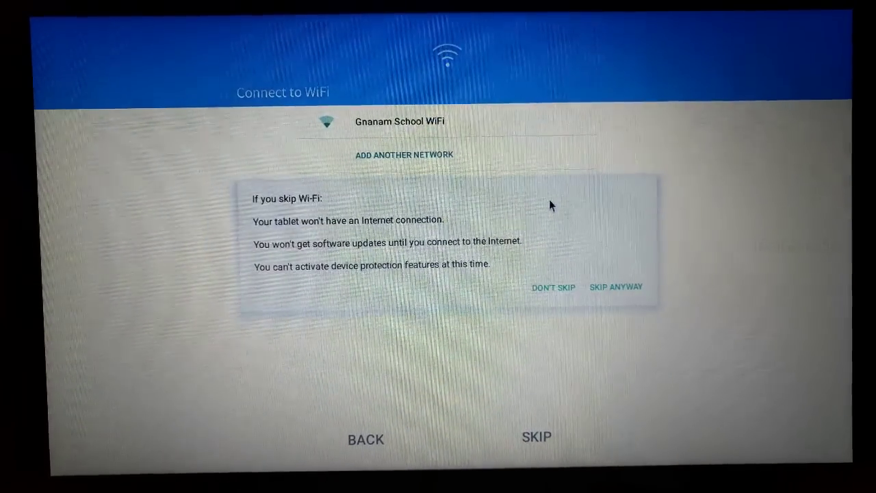
pyautogui.click(611, 289)
pyautogui.click(528, 262)
pyautogui.write('Shan')
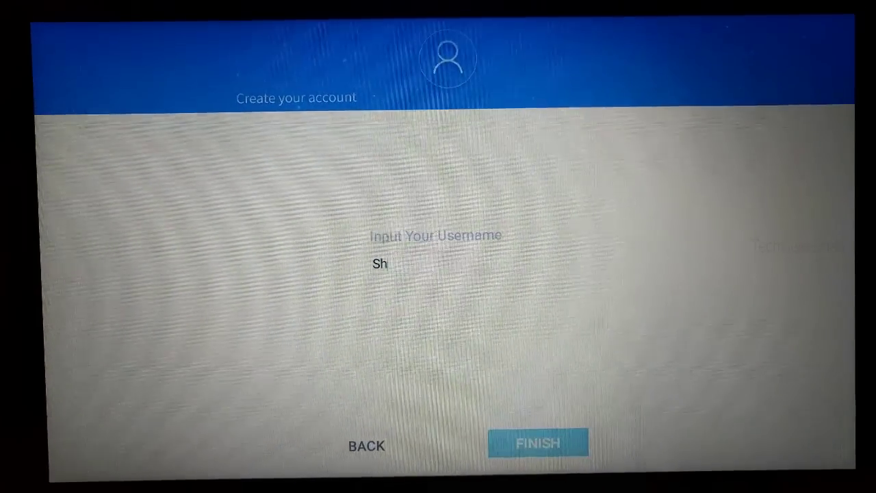
pyautogui.click(570, 442)
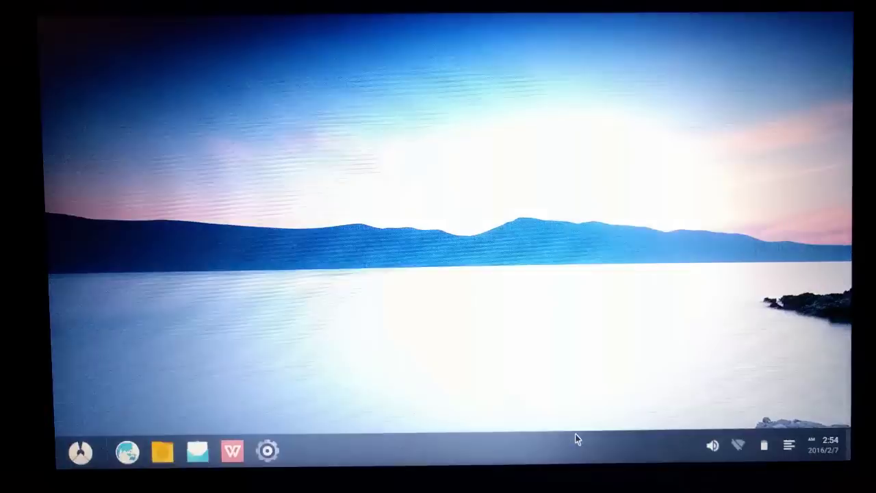
# - Restart the computer from the Phoenix OS start menu to check resident mode
pyautogui.click(79, 453)
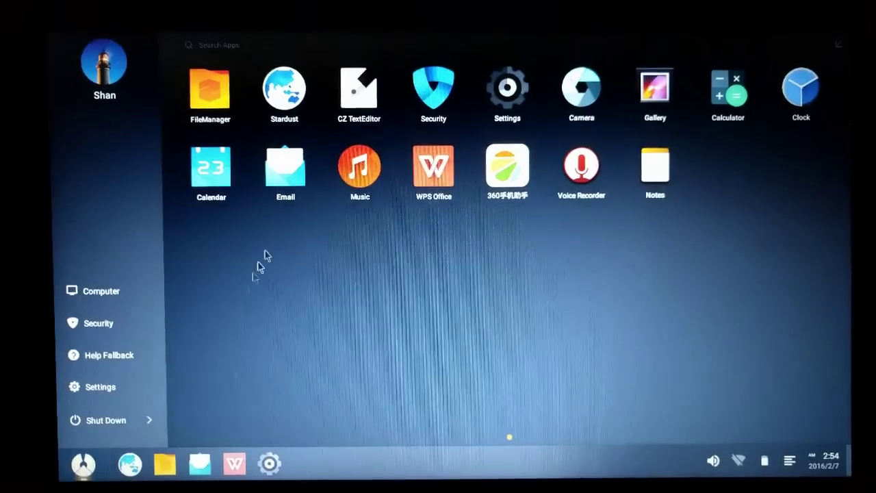
pyautogui.click(149, 420)
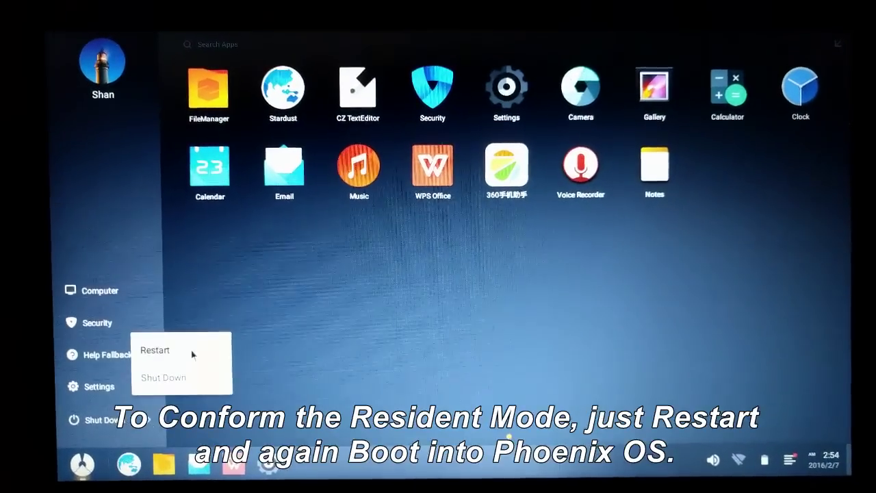
pyautogui.click(191, 349)
pyautogui.click(634, 273)
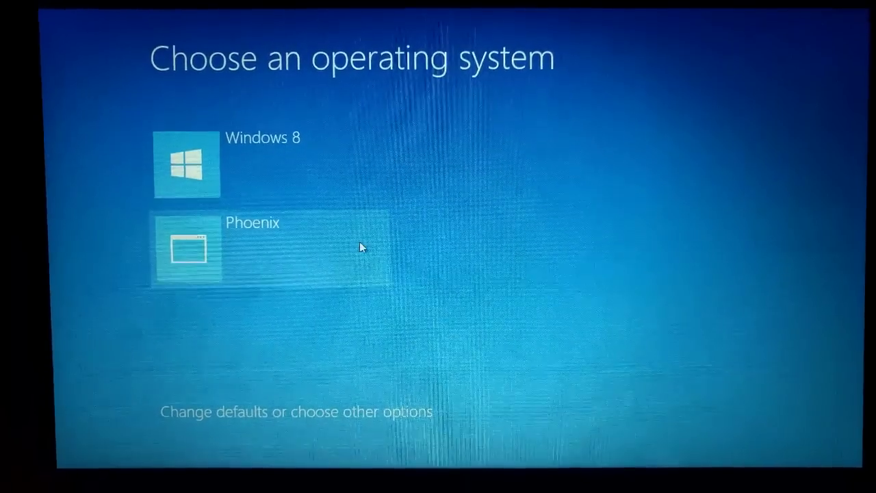
# - Boot the Phoenix entry again and open the Phoenix OS start menu
pyautogui.press('Return')
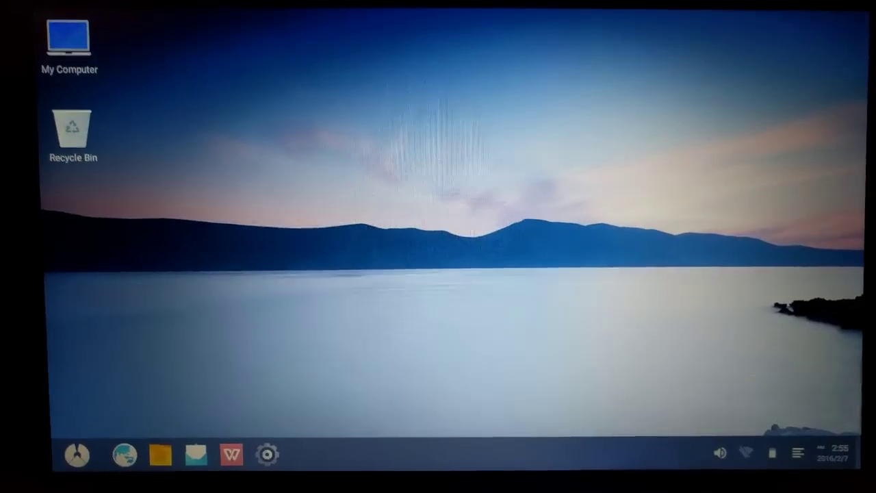
pyautogui.press('super')
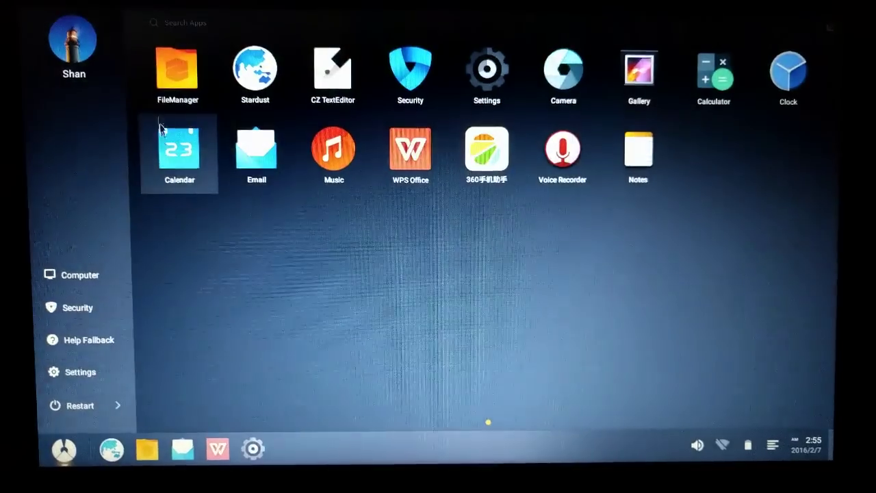